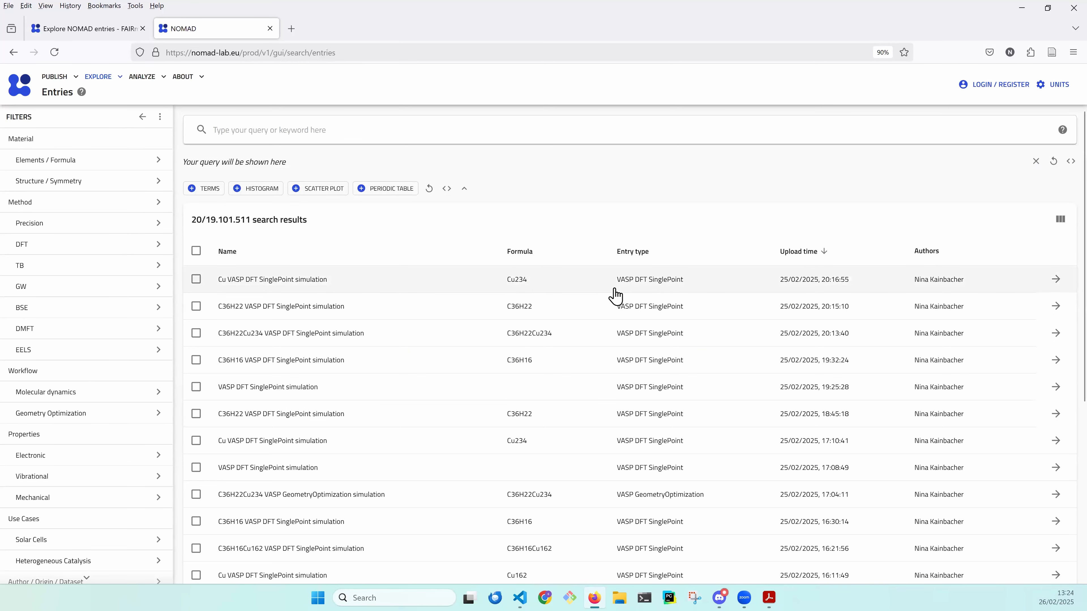
# - Filter the entries by elements to compositions that exclusively contain boron (B) and nitrogen (N)
pyautogui.click(103, 85)
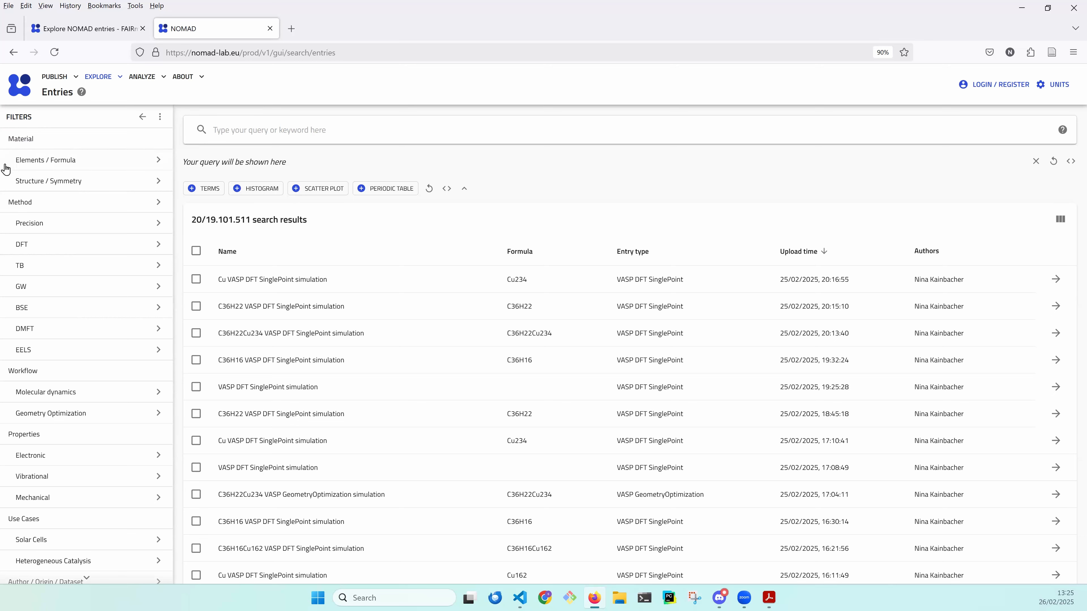
pyautogui.click(33, 169)
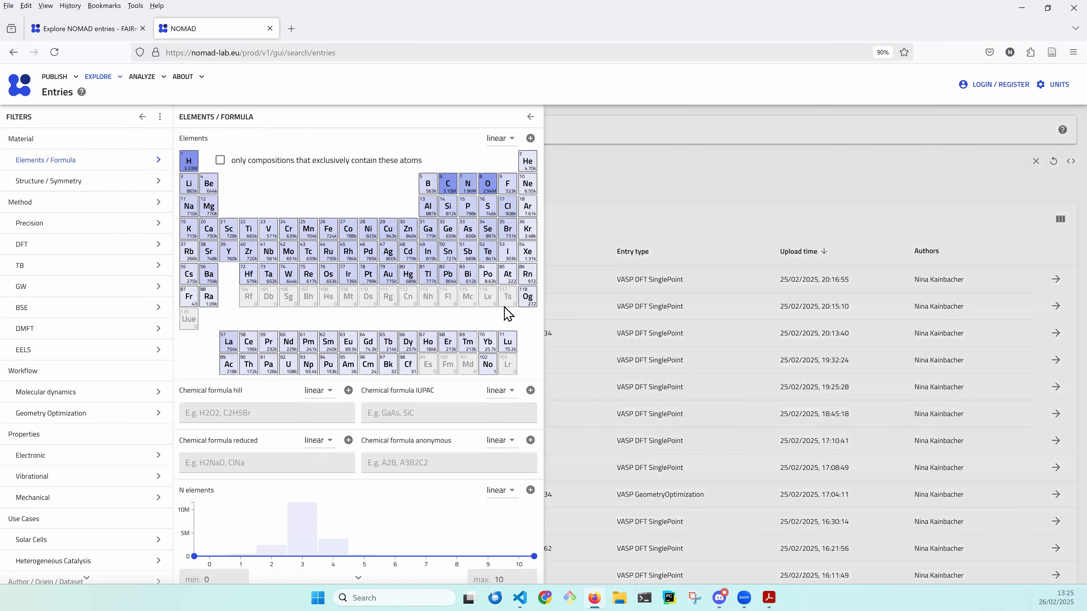
pyautogui.click(428, 192)
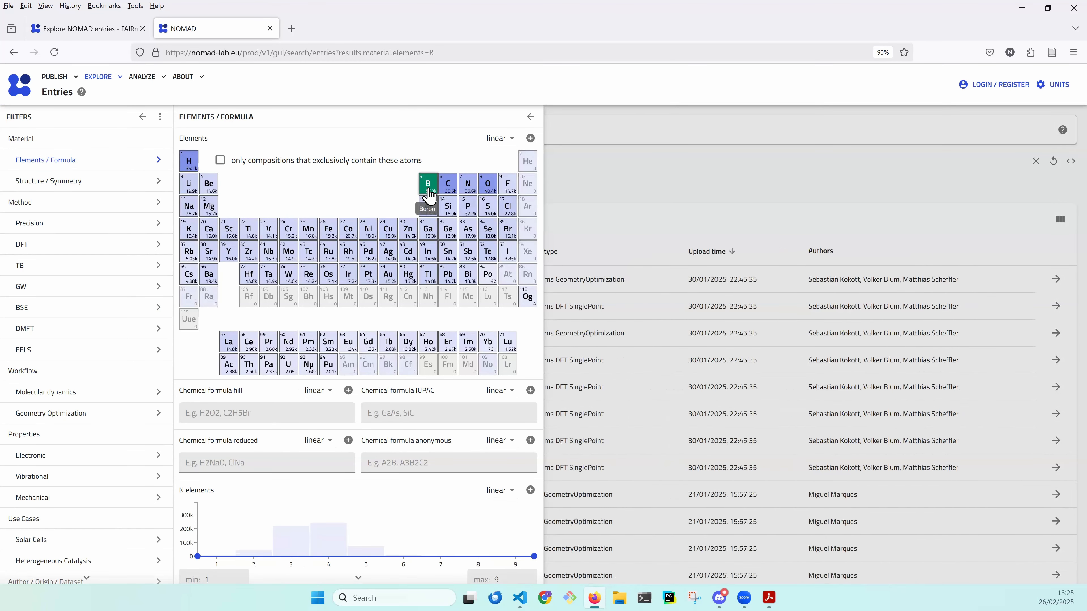
pyautogui.click(467, 188)
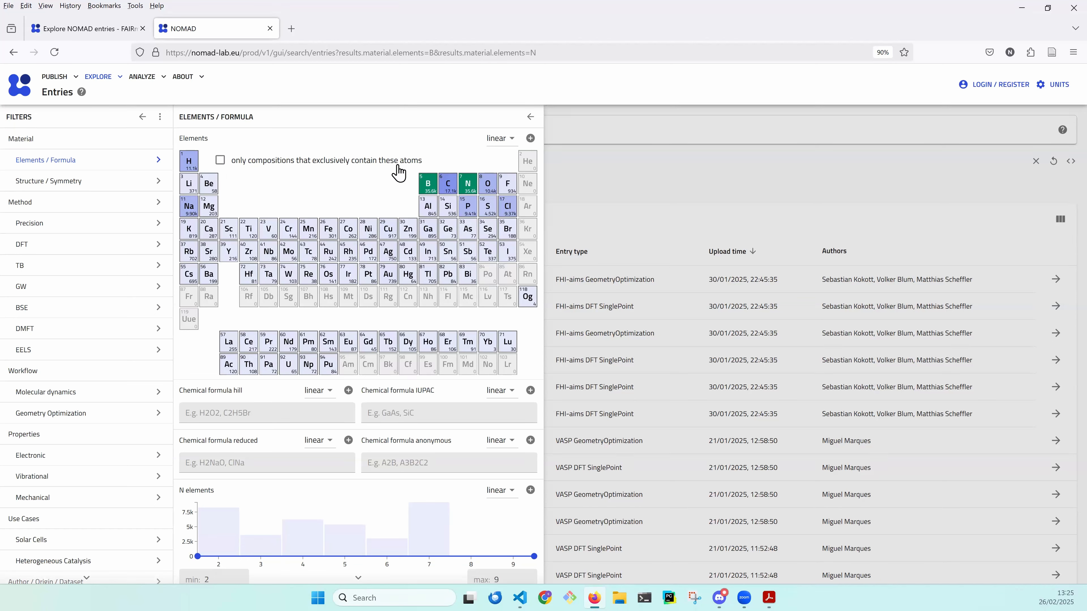
pyautogui.click(222, 163)
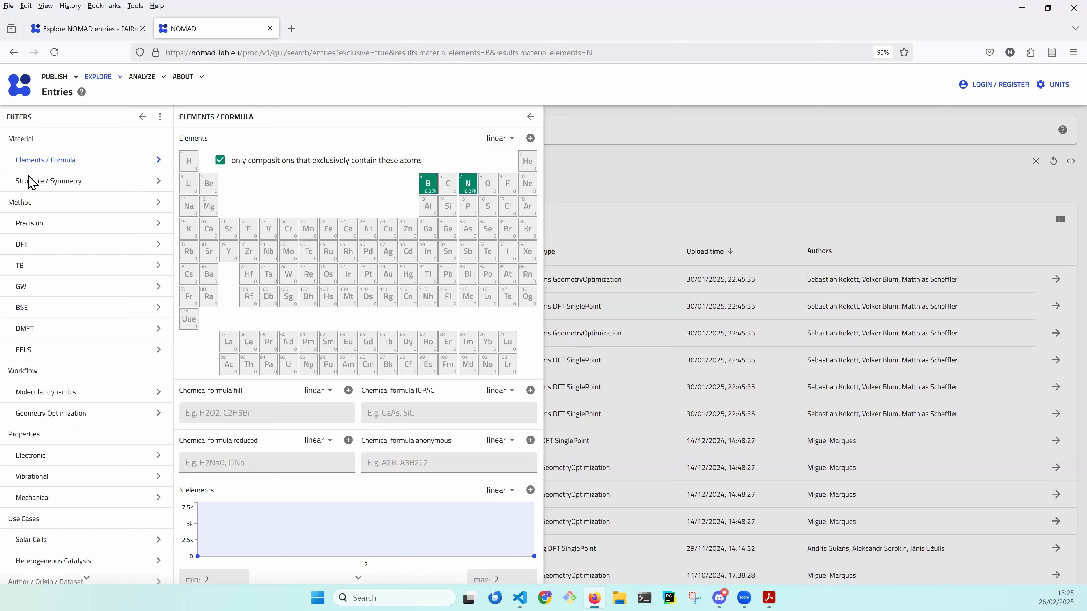
# - Restrict the entries to the hexagonal crystal system with the Structure / Symmetry filter and return to the results list
pyautogui.click(33, 183)
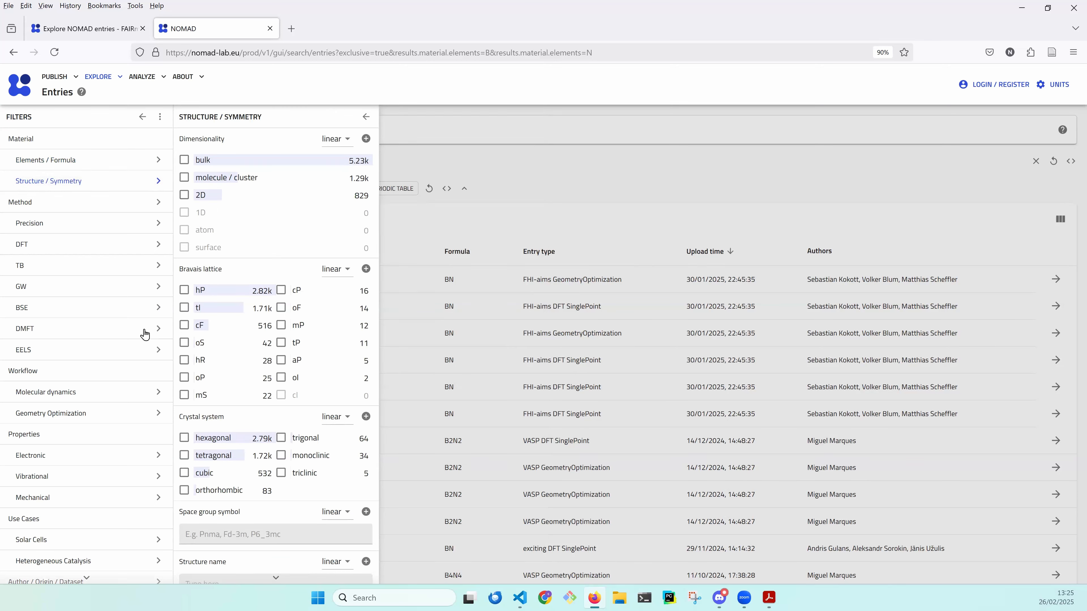
pyautogui.scroll(-2, 254, 399)
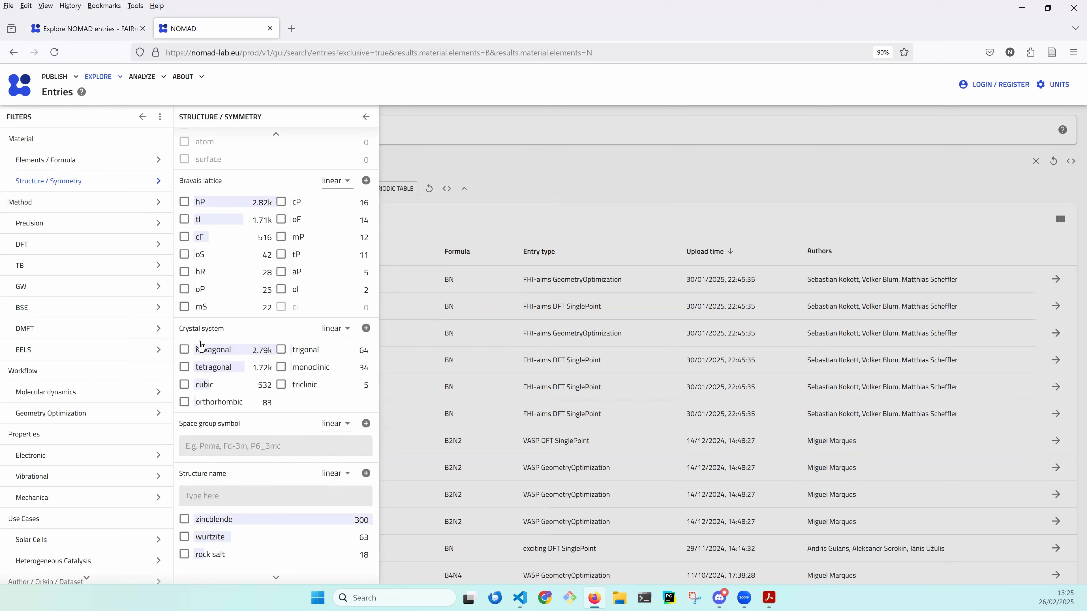
pyautogui.scroll(2, 240, 338)
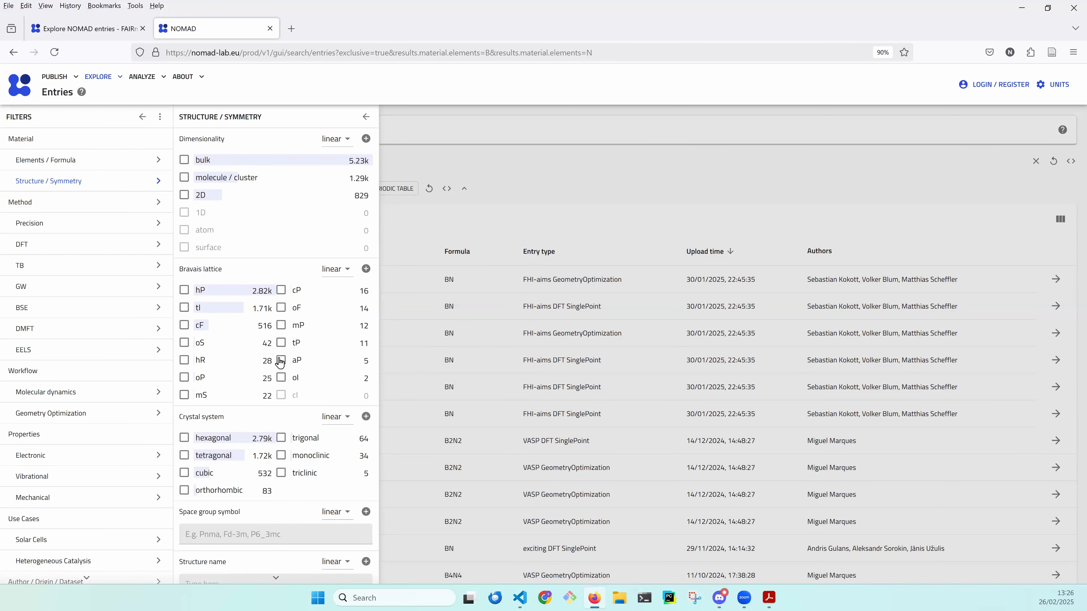
pyautogui.scroll(-4, 279, 383)
pyautogui.scroll(2, 272, 392)
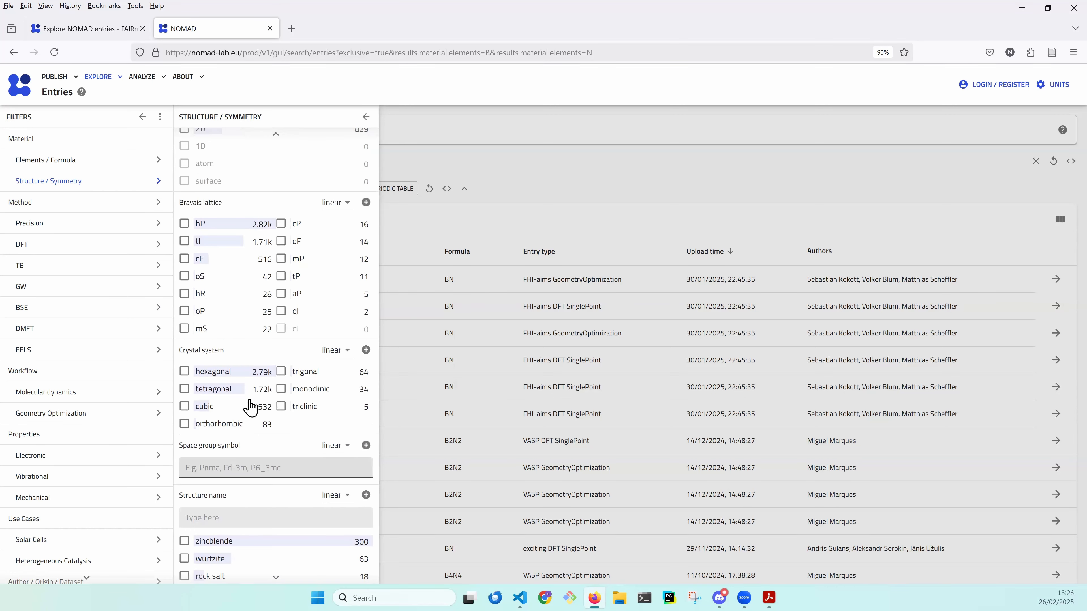
pyautogui.scroll(2, 250, 409)
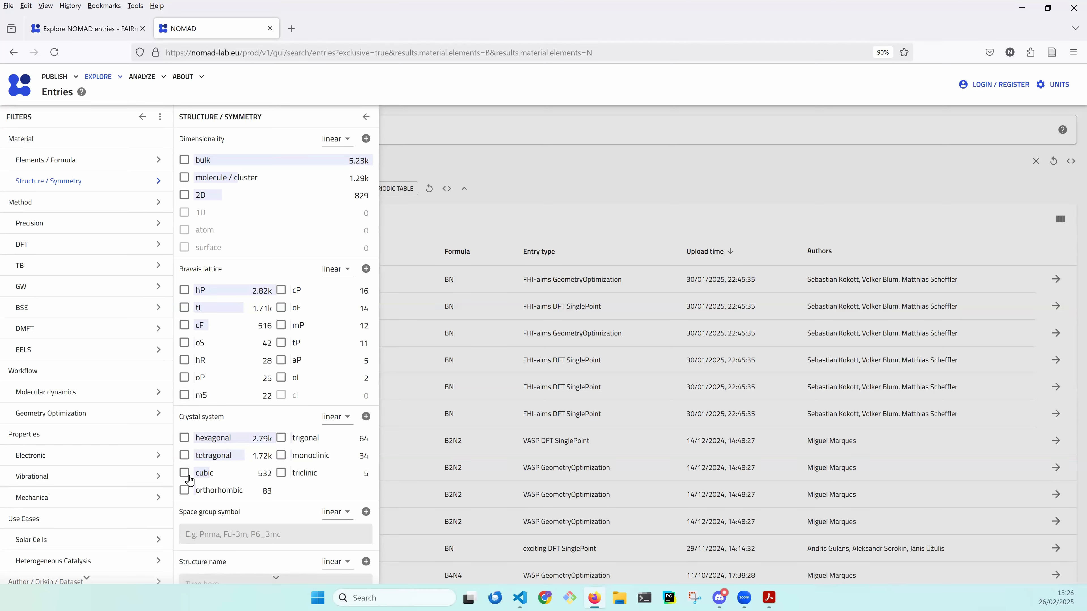
pyautogui.click(185, 447)
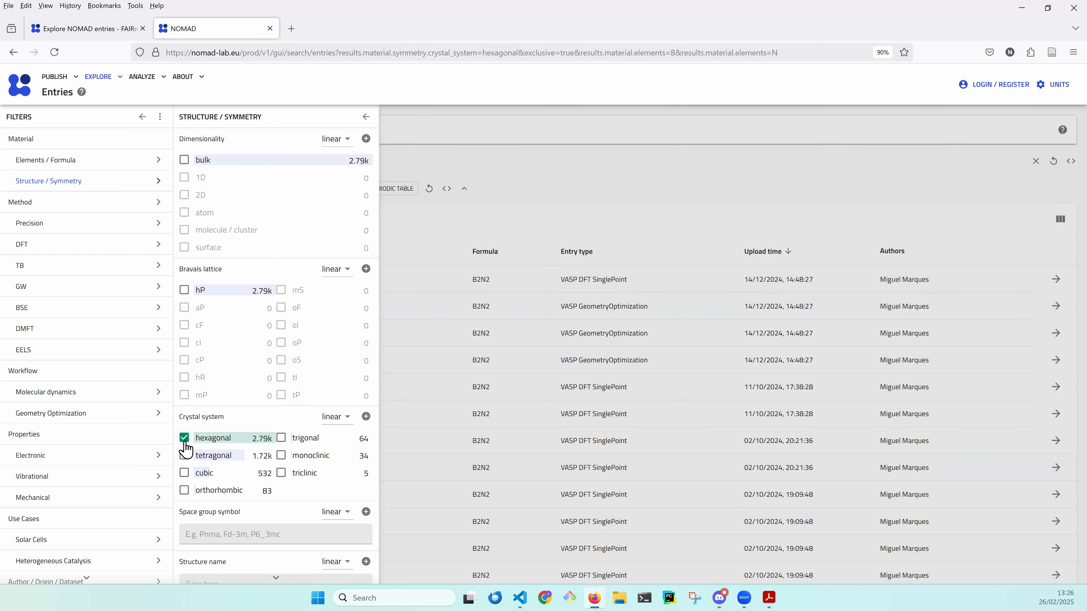
pyautogui.click(368, 119)
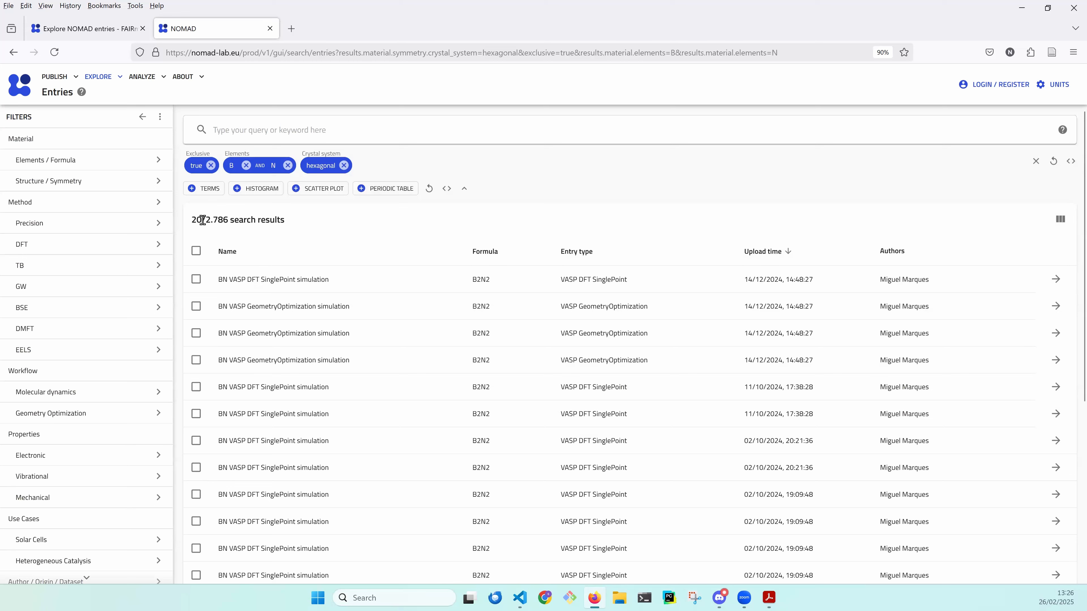
# - Highlight the total number of search results and switch to the PDF presentation to read Question 2
pyautogui.moveTo(203, 221); pyautogui.dragTo(229, 221)
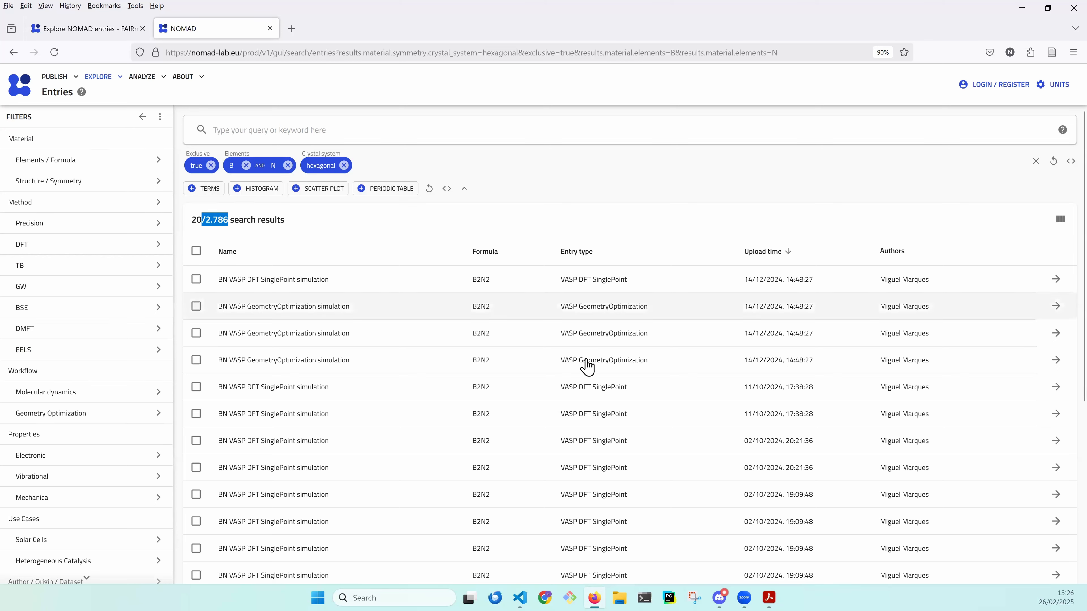
pyautogui.hotkey('alt', 'Tab')
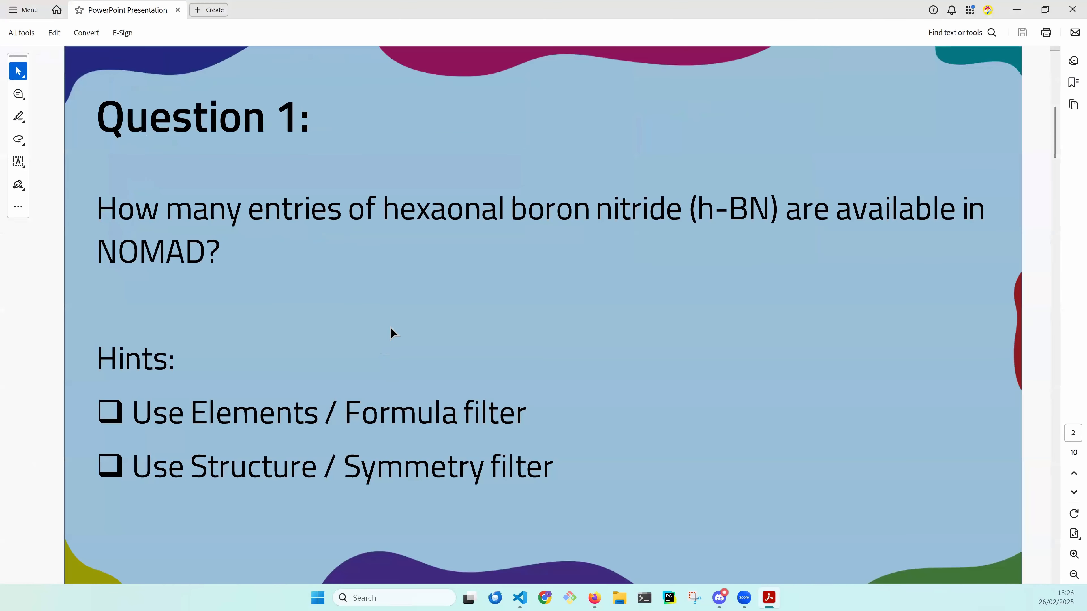
pyautogui.scroll(-1, 402, 327)
pyautogui.click(44, 380)
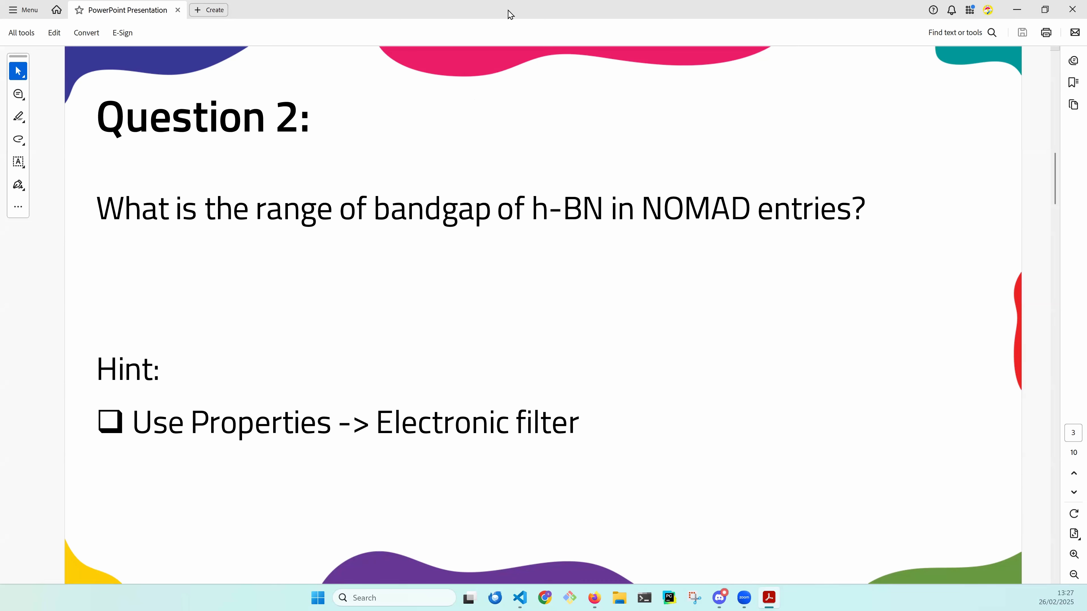
# - Return to NOMAD in the browser and check the band gap value range in the Electronic properties filter
pyautogui.hotkey('alt', 'Tab')
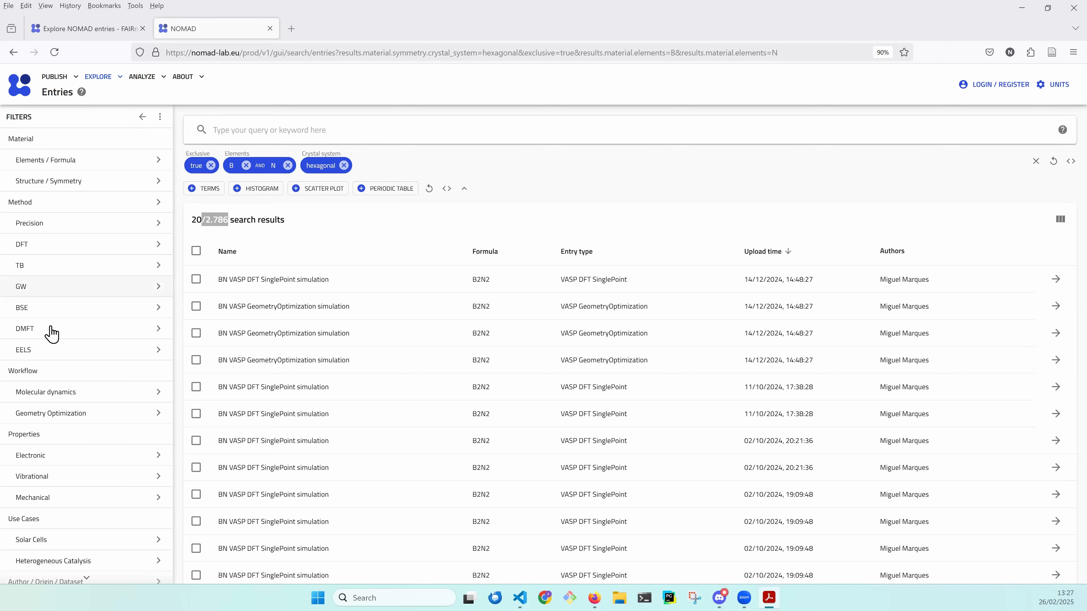
pyautogui.click(96, 467)
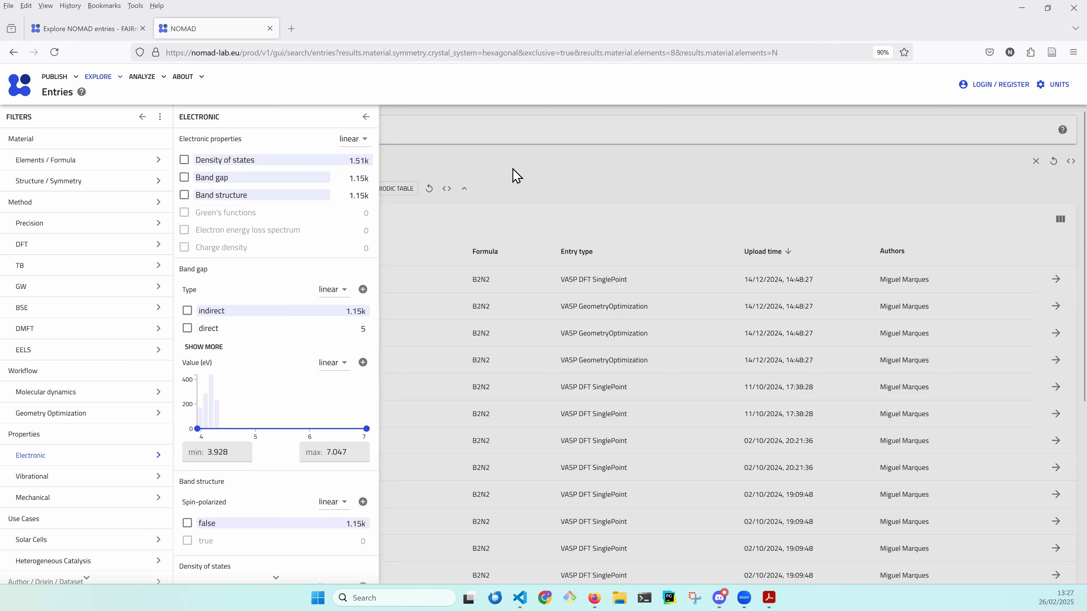
pyautogui.click(446, 143)
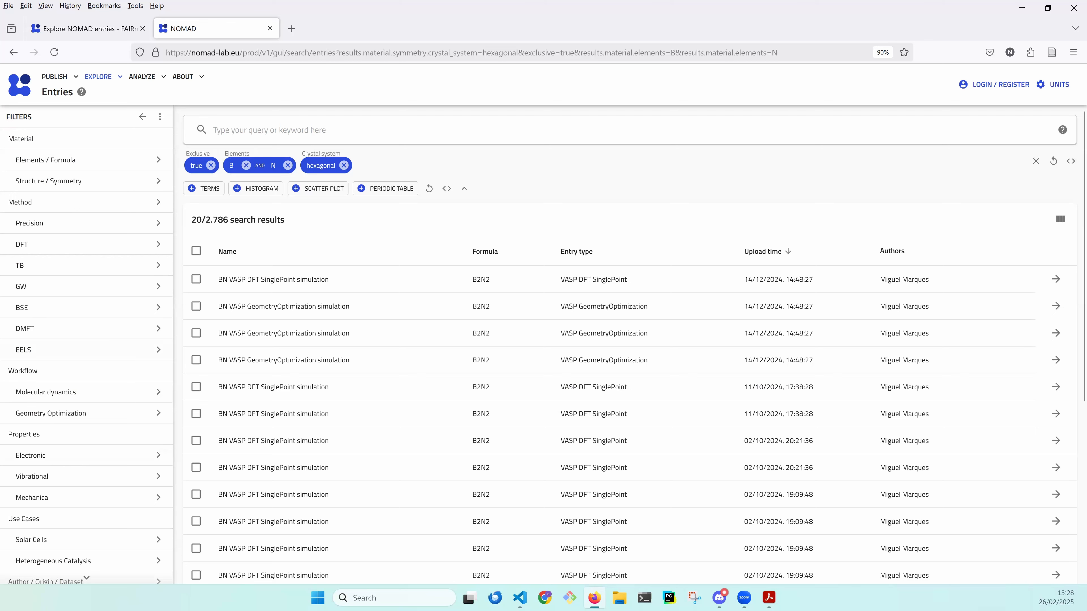
# - Look up the quantities matching "bandgap" in the query bar, correcting the keyword to "band_gap"
pyautogui.click(388, 135)
pyautogui.write('bandgap')
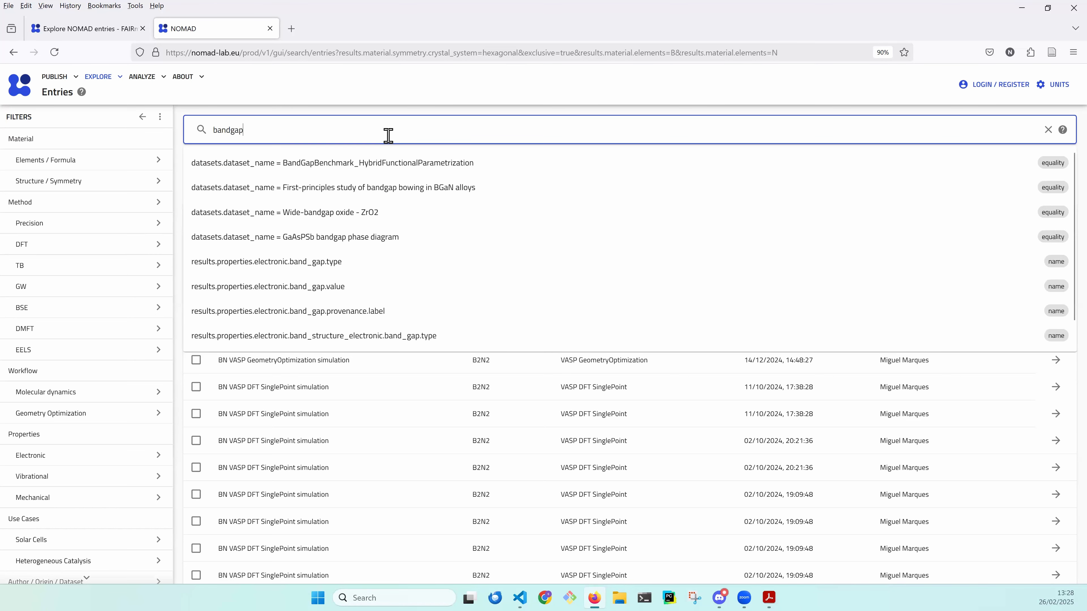
pyautogui.press('Left')
pyautogui.press('Left')
pyautogui.press('Left')
pyautogui.write('_')
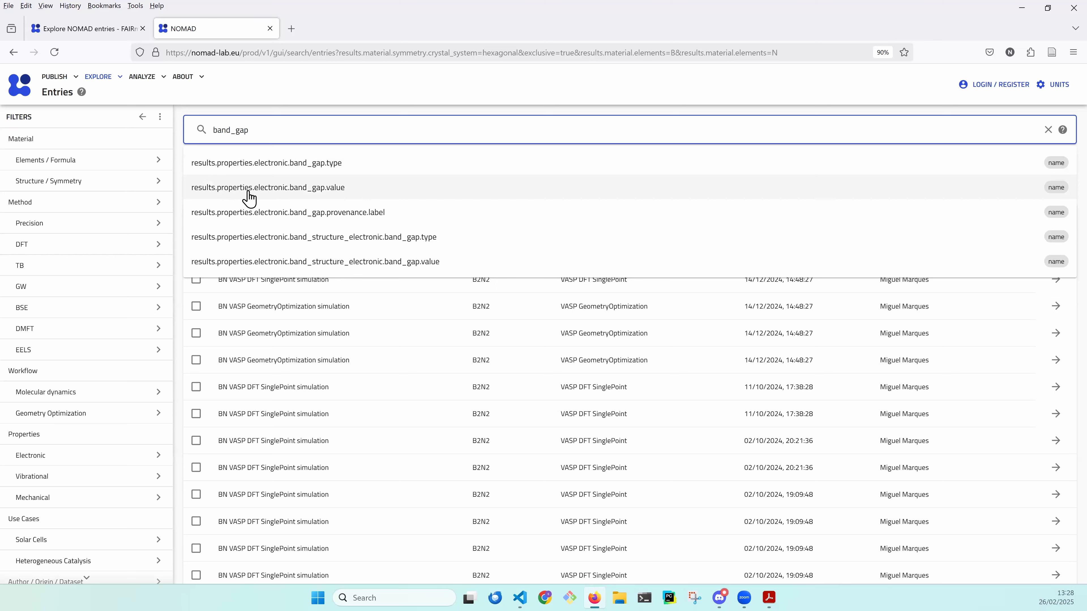
pyautogui.moveTo(251, 186)
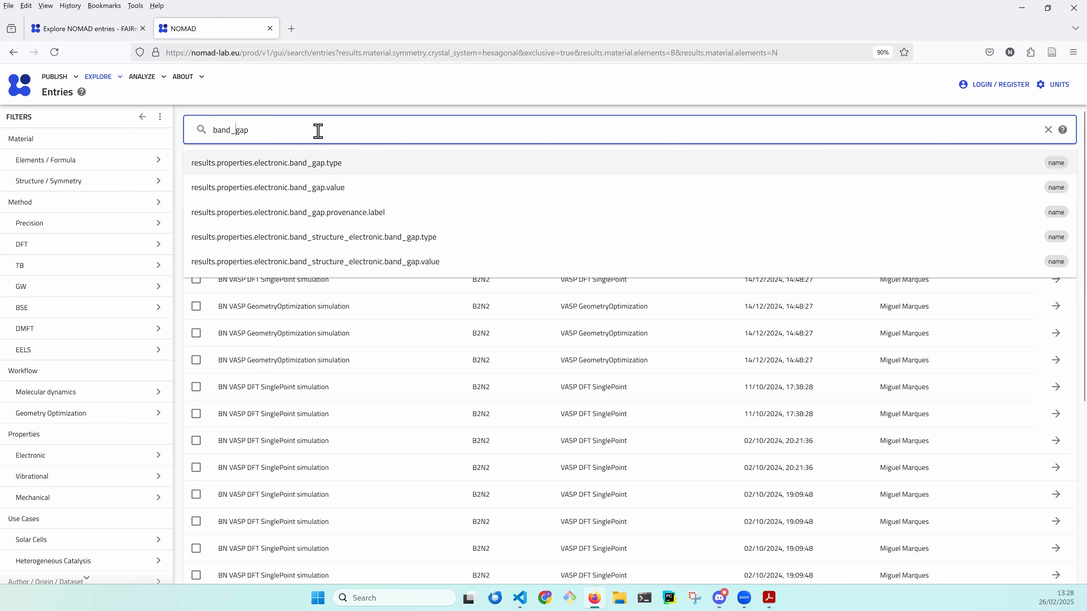
# - Switch to the PDF presentation, read Question 3 and return to NOMAD in the browser
pyautogui.hotkey('alt', 'Tab')
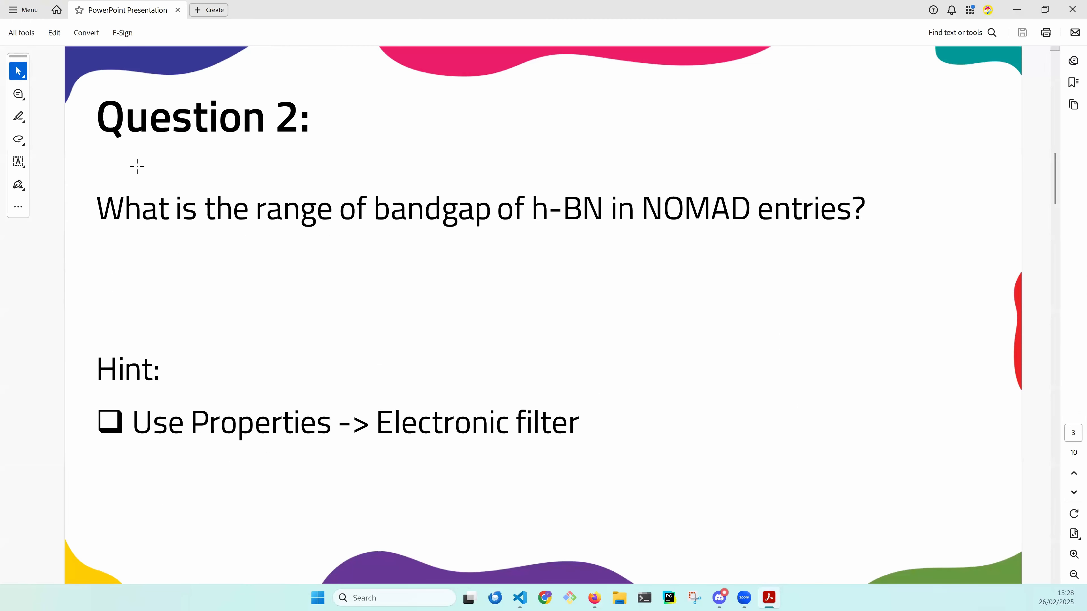
pyautogui.scroll(-3, 129, 176)
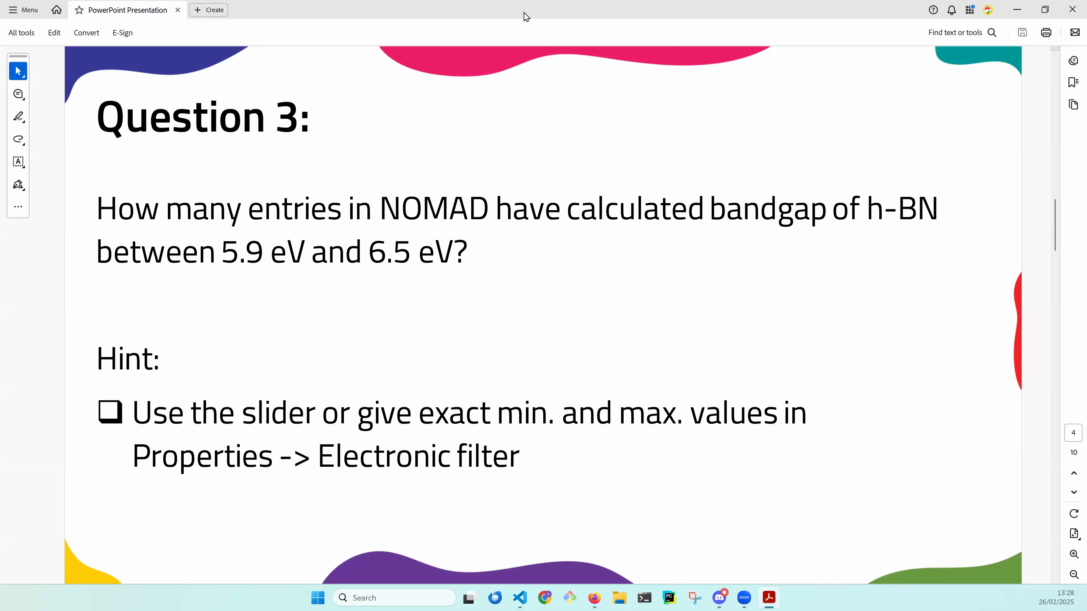
pyautogui.hotkey('alt', 'Tab')
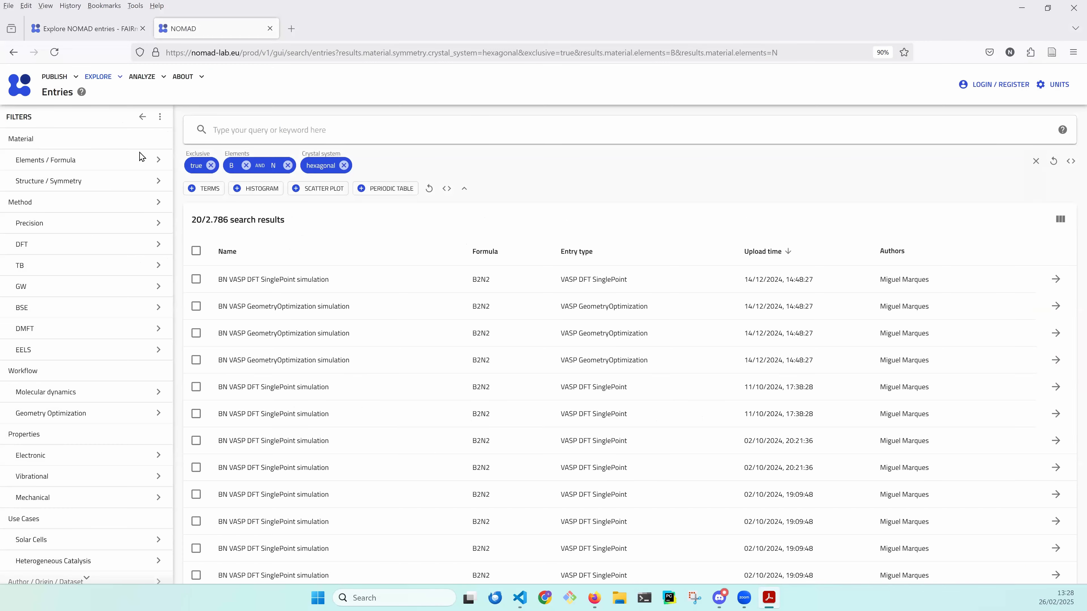
# - Limit the Electronic band gap value to a minimum of 5.9 eV and a maximum of 6.5 eV, and return to the results list
pyautogui.scroll(-1, 70, 322)
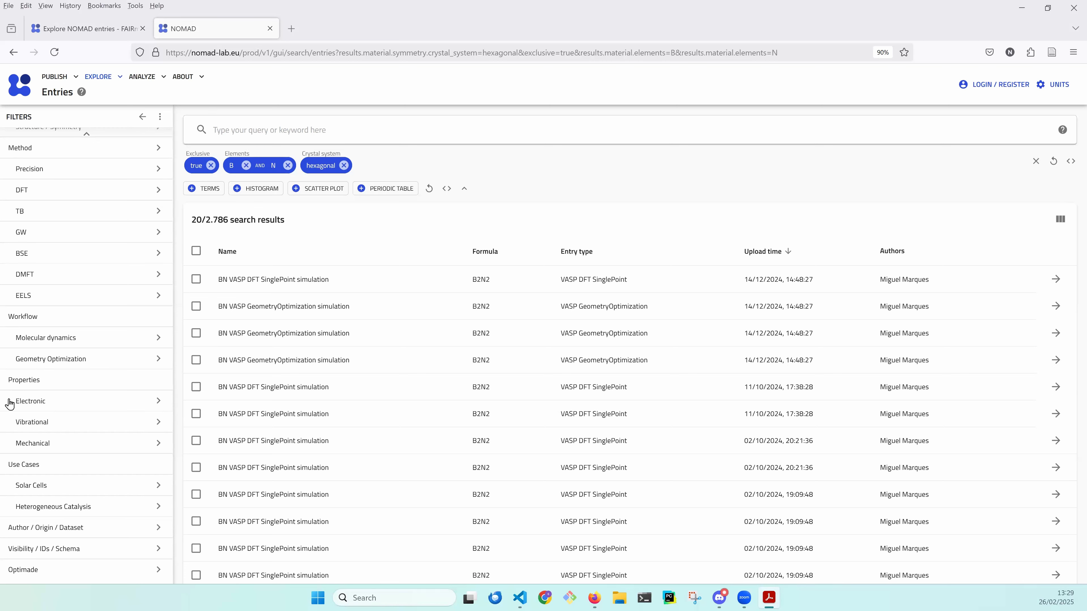
pyautogui.click(72, 410)
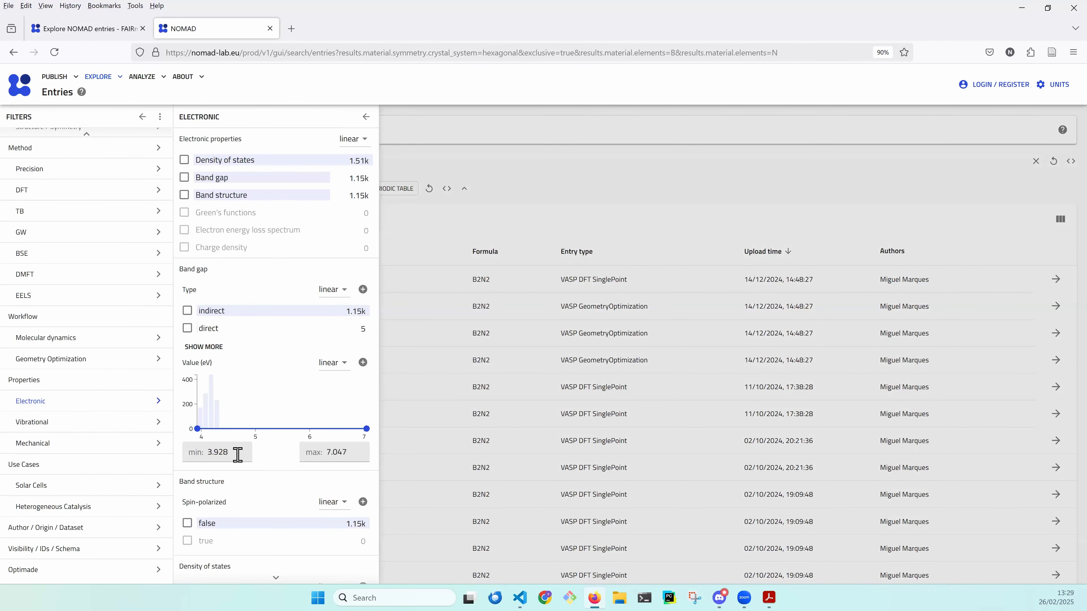
pyautogui.moveTo(238, 454); pyautogui.dragTo(176, 455)
pyautogui.write('5.9')
pyautogui.doubleClick(352, 453)
pyautogui.tripleClick(347, 445)
pyautogui.write('6.5')
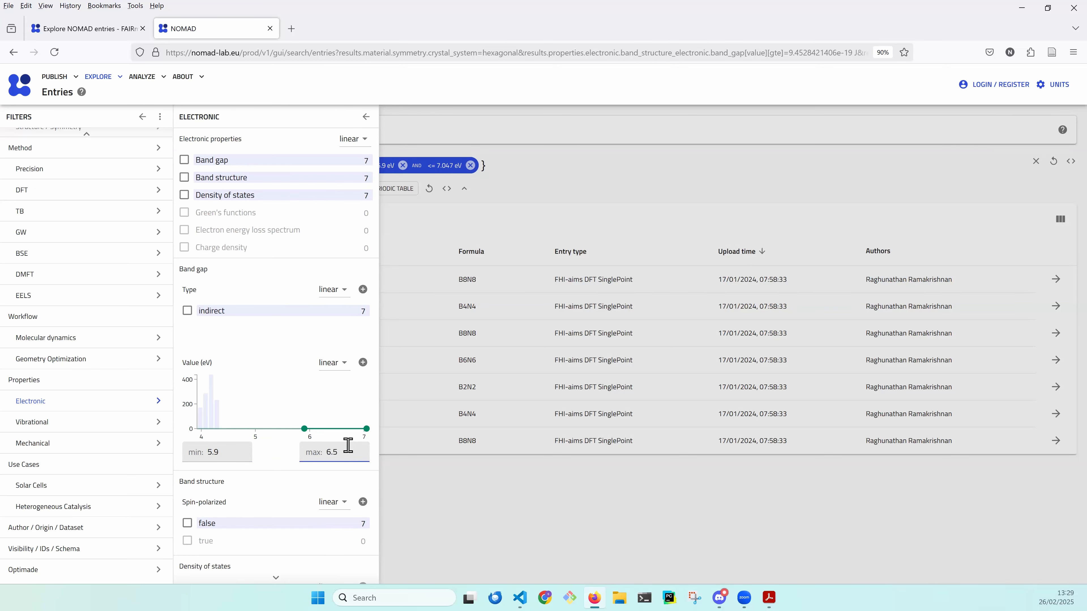
pyautogui.press('Return')
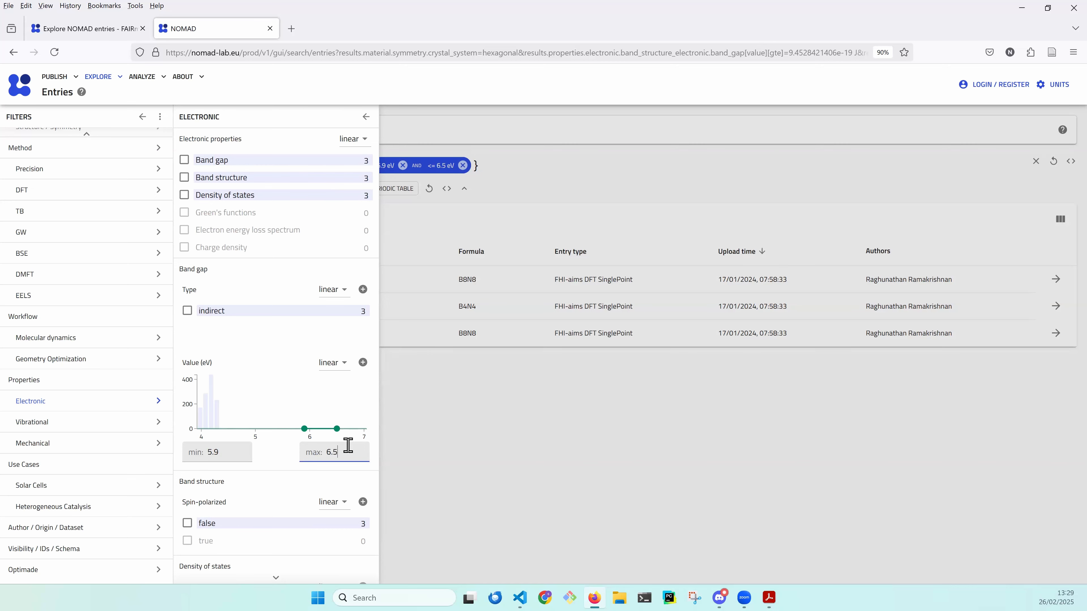
pyautogui.click(532, 439)
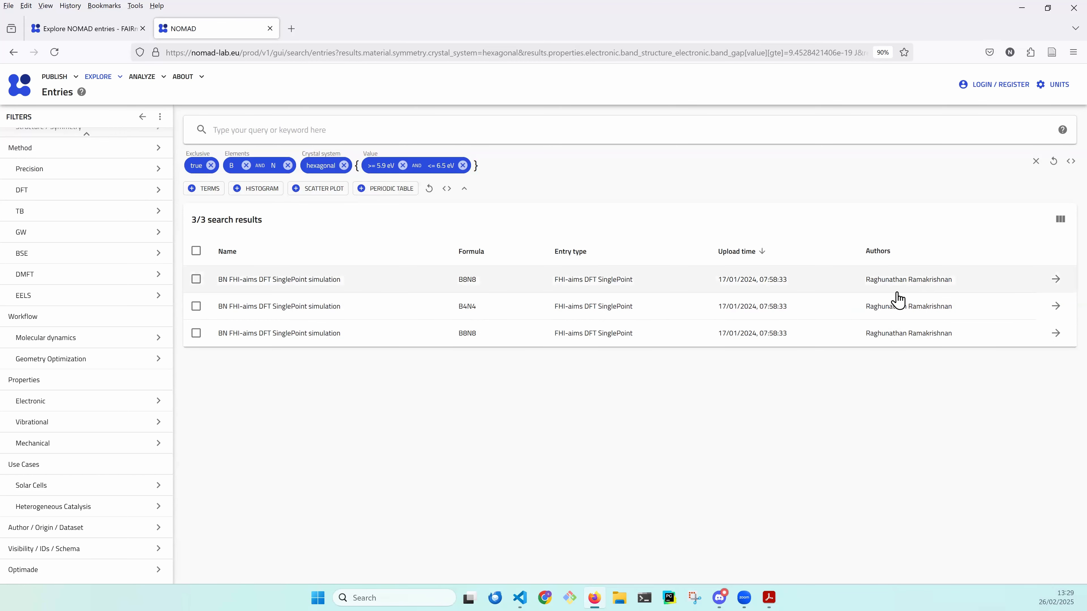
# - Open the first B8N8 entry in the results and examine its metadata, band structure, density of states and band gap
pyautogui.click(1056, 281)
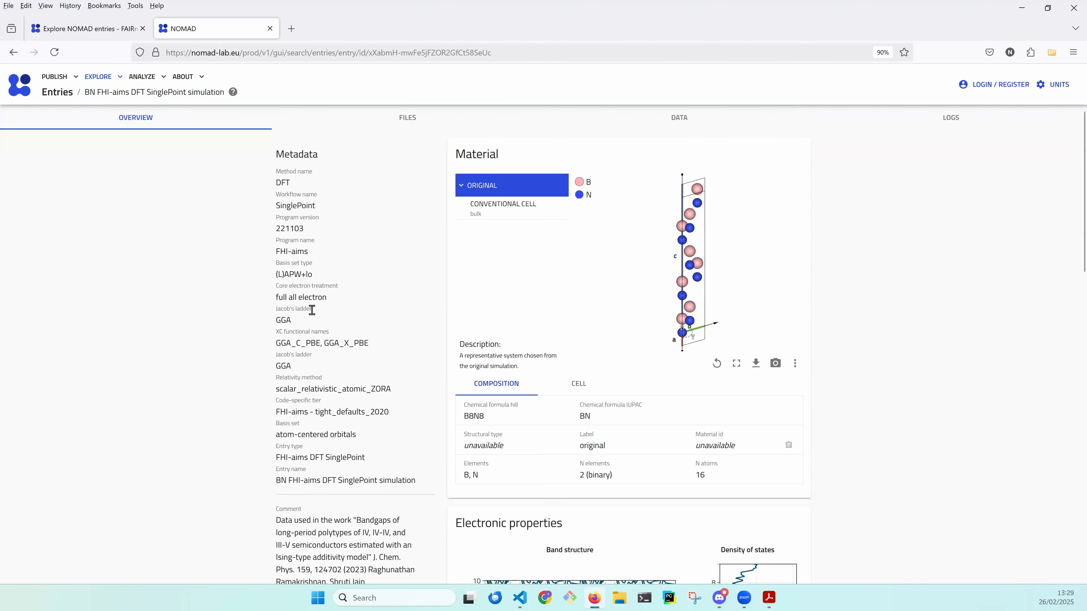
pyautogui.moveTo(301, 183)
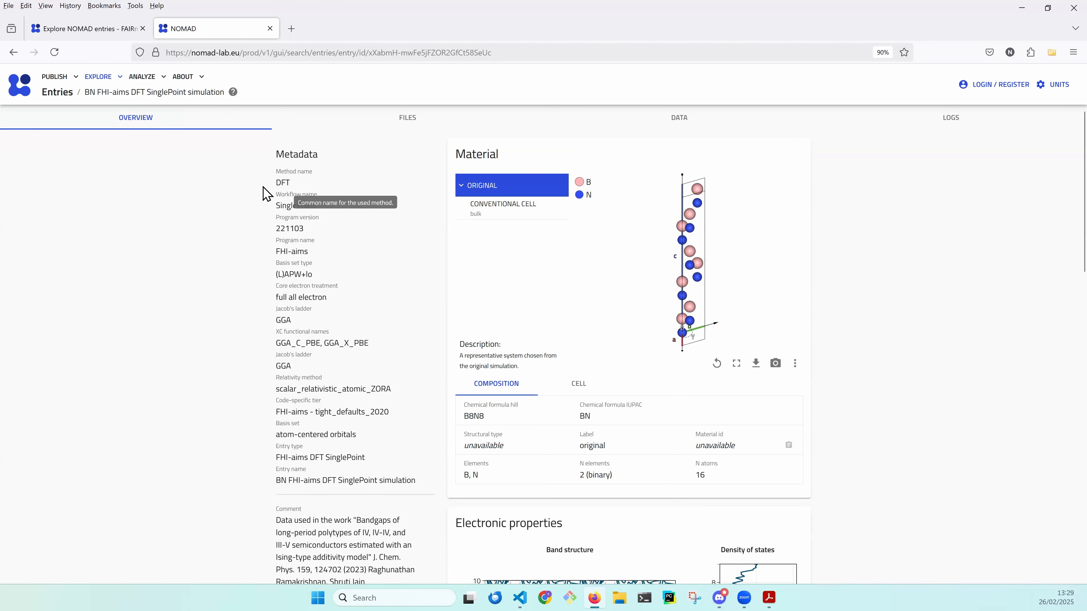
pyautogui.scroll(-2, 304, 164)
pyautogui.moveTo(326, 159)
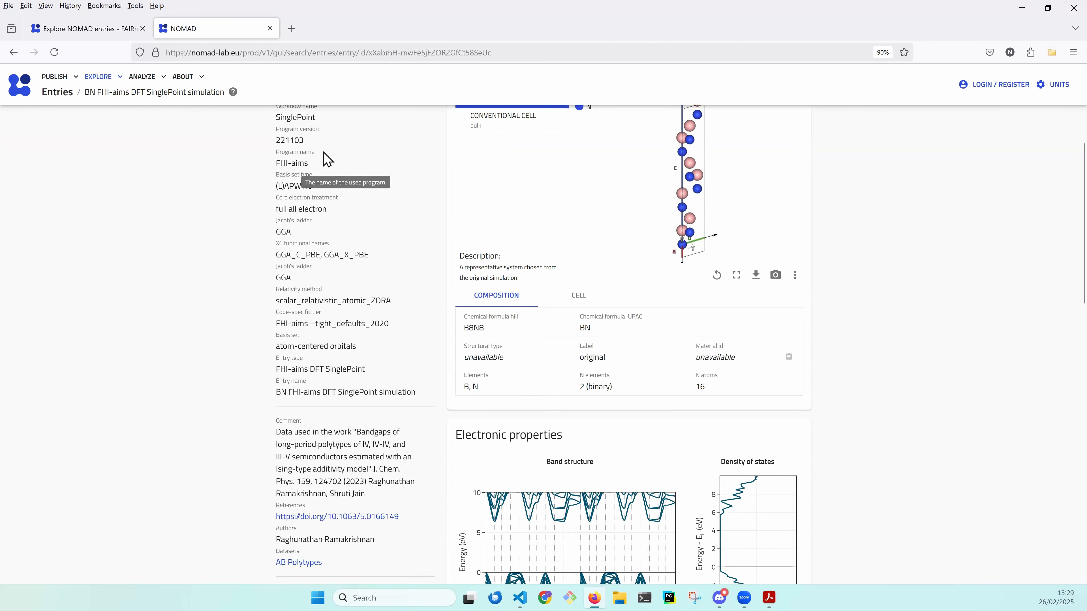
pyautogui.scroll(2, 326, 159)
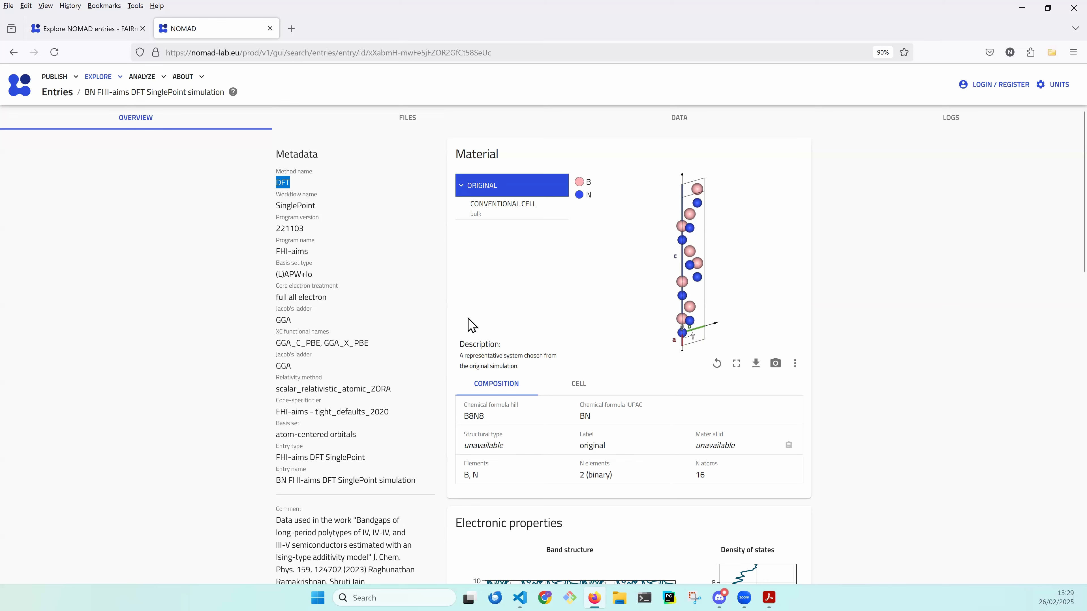
pyautogui.scroll(-6, 870, 362)
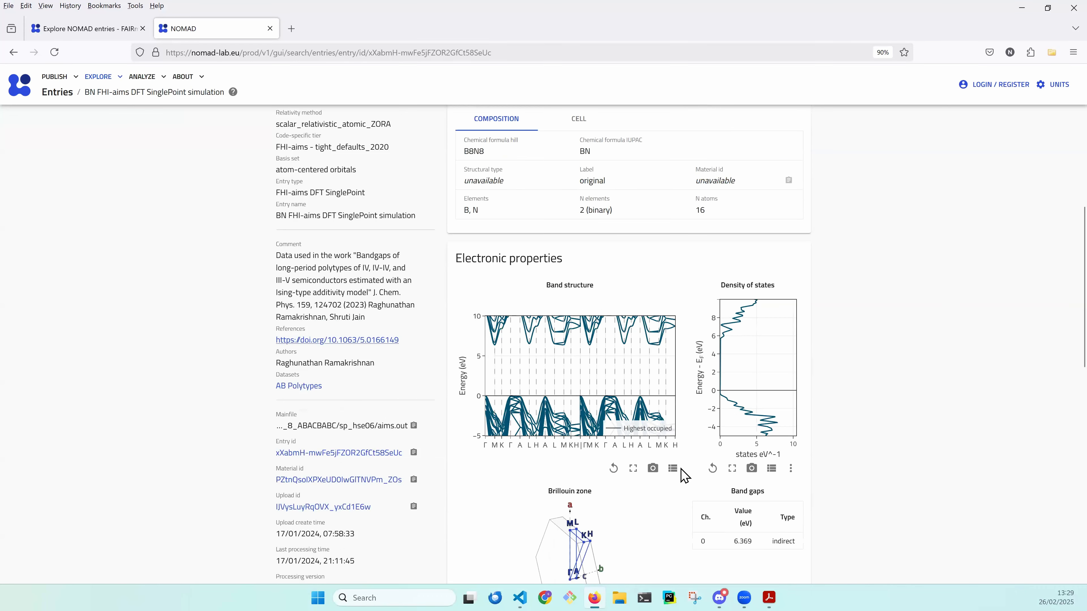
pyautogui.scroll(-3, 819, 430)
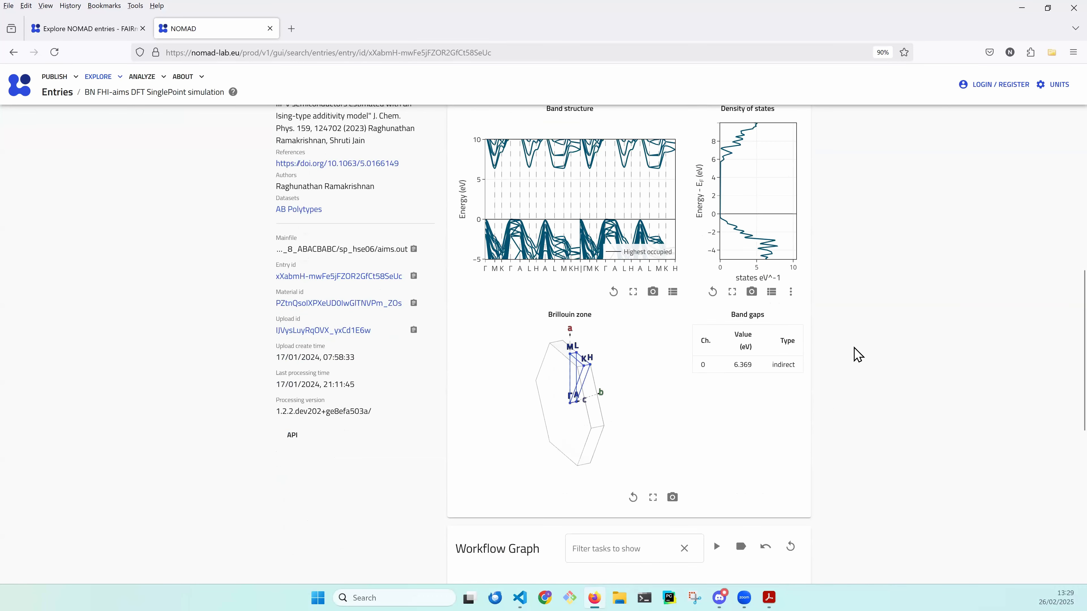
# - Return to the entries results list, switch to the PDF presentation and advance to the Example 2: Solar Cells slide
pyautogui.scroll(2, 652, 333)
pyautogui.click(13, 52)
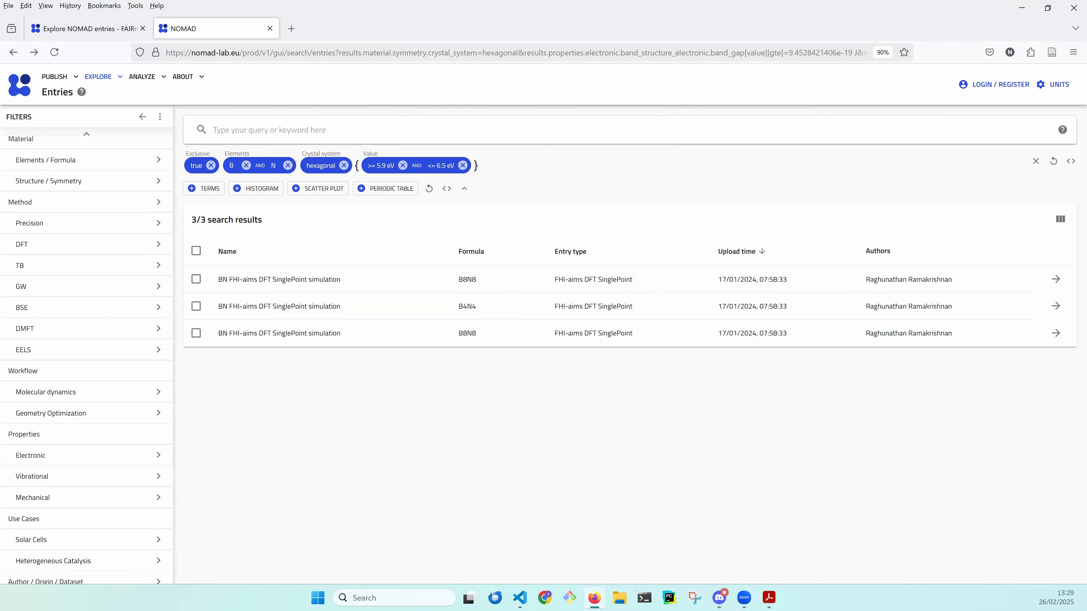
pyautogui.hotkey('alt', 'Tab')
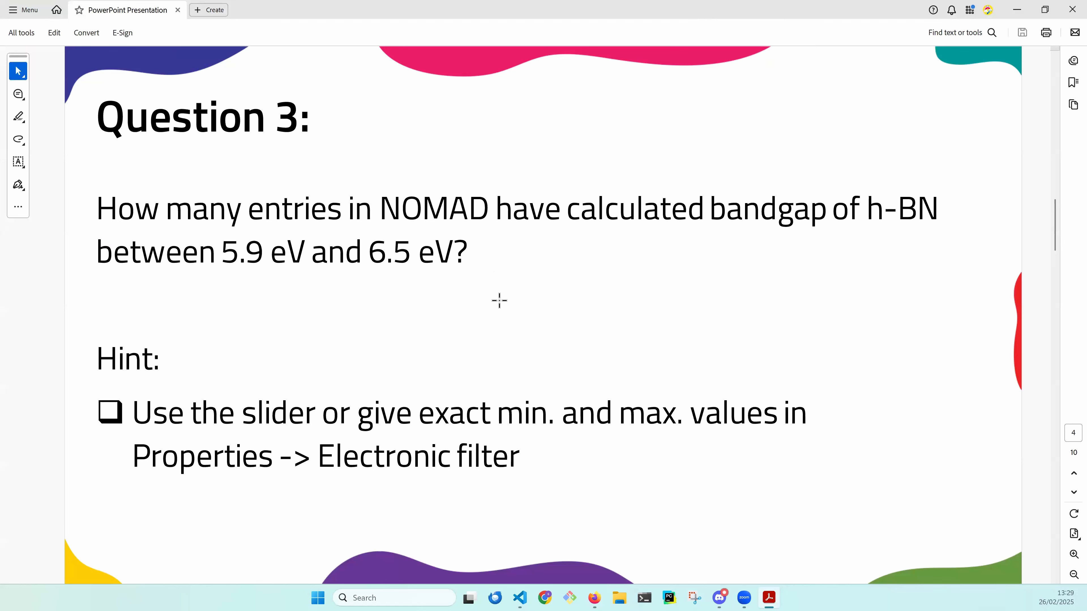
pyautogui.scroll(-1, 500, 303)
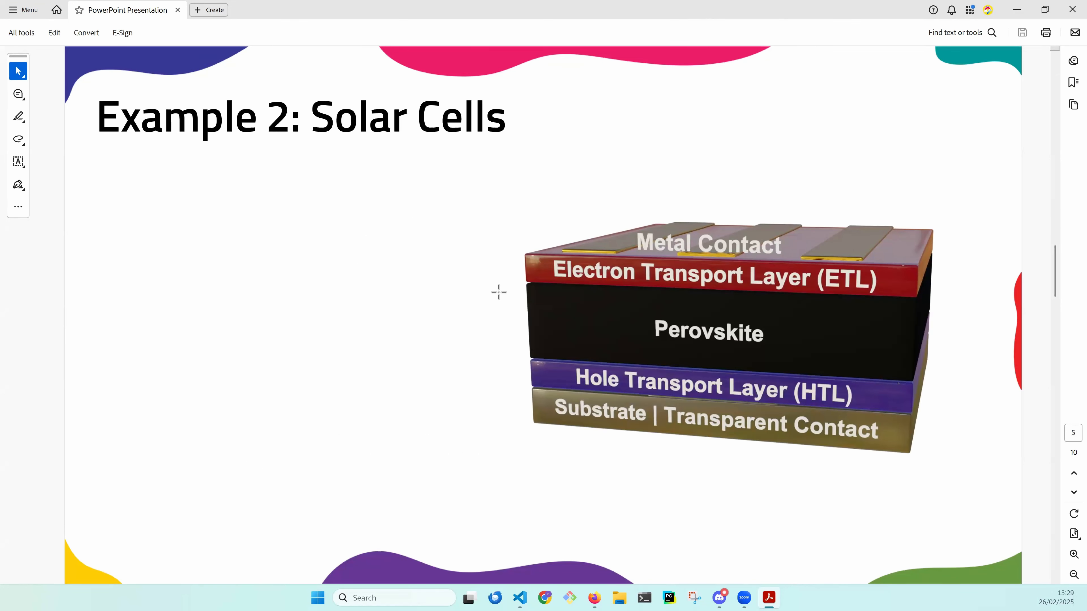
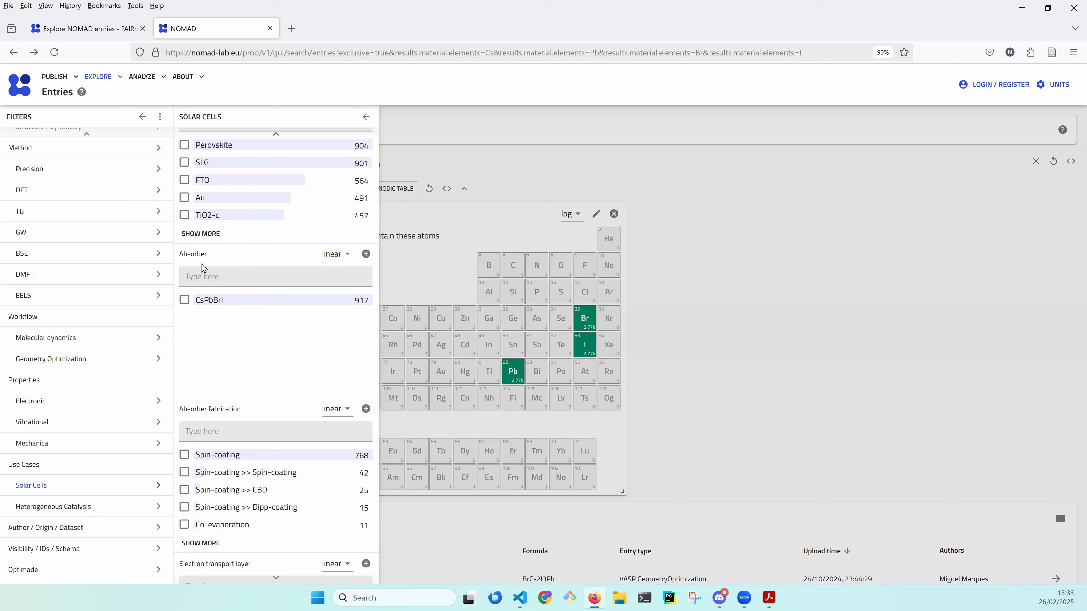
# - Add the Electron transport layer and Hole transport layer widgets from the Solar Cells filters to the dashboard
pyautogui.scroll(-2, 204, 349)
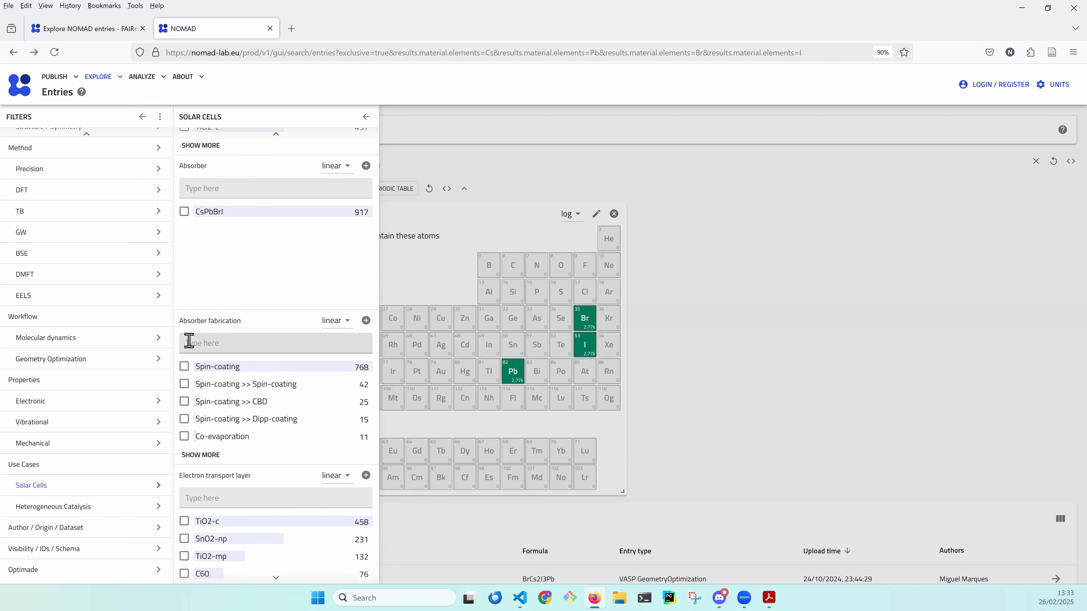
pyautogui.scroll(-2, 255, 300)
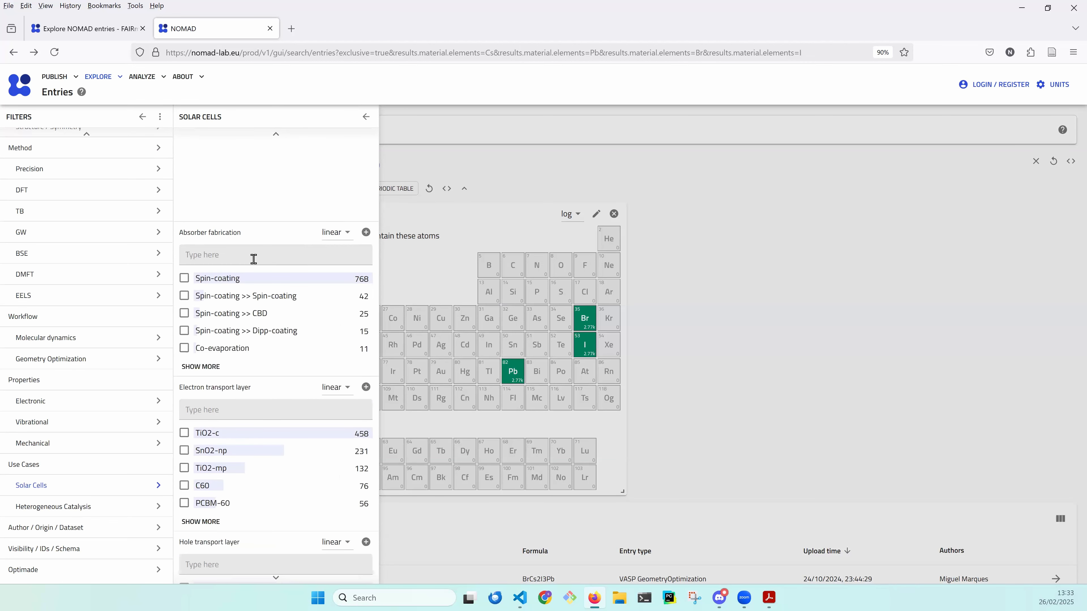
pyautogui.scroll(-2, 214, 324)
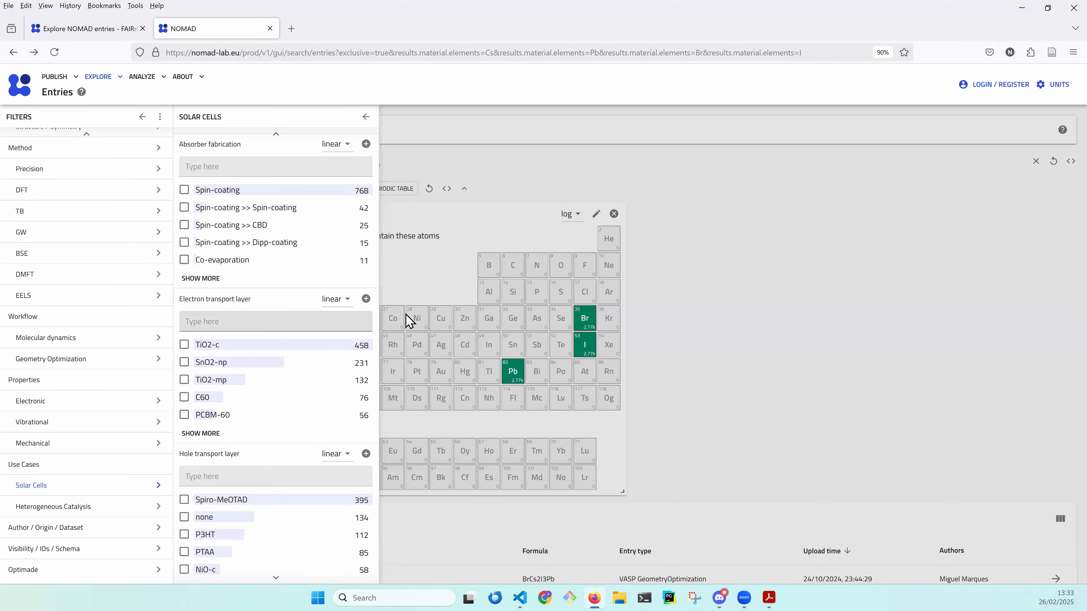
pyautogui.click(366, 299)
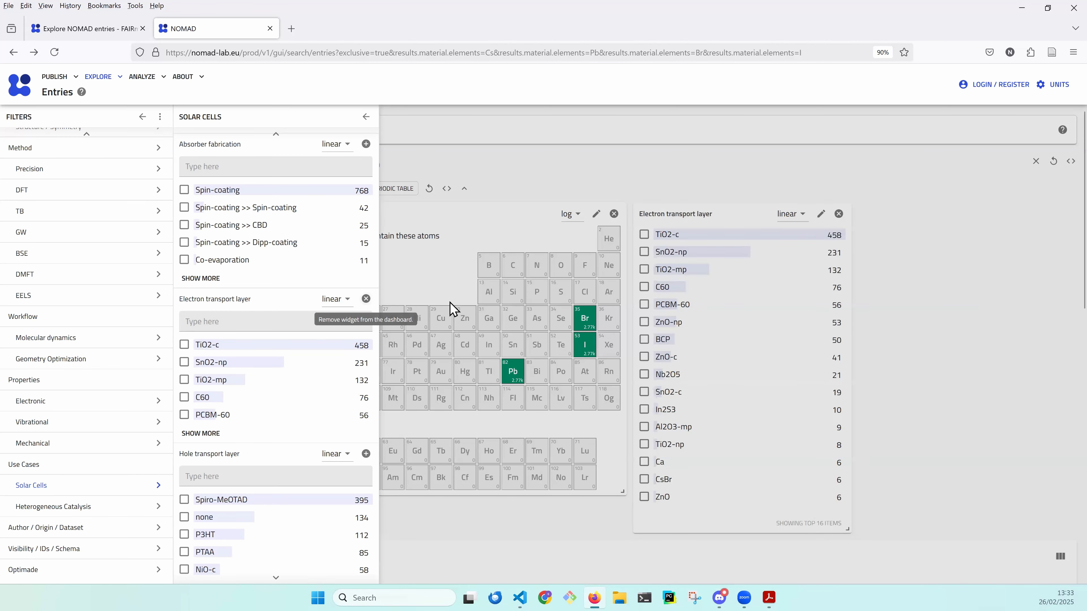
pyautogui.scroll(-4, 229, 401)
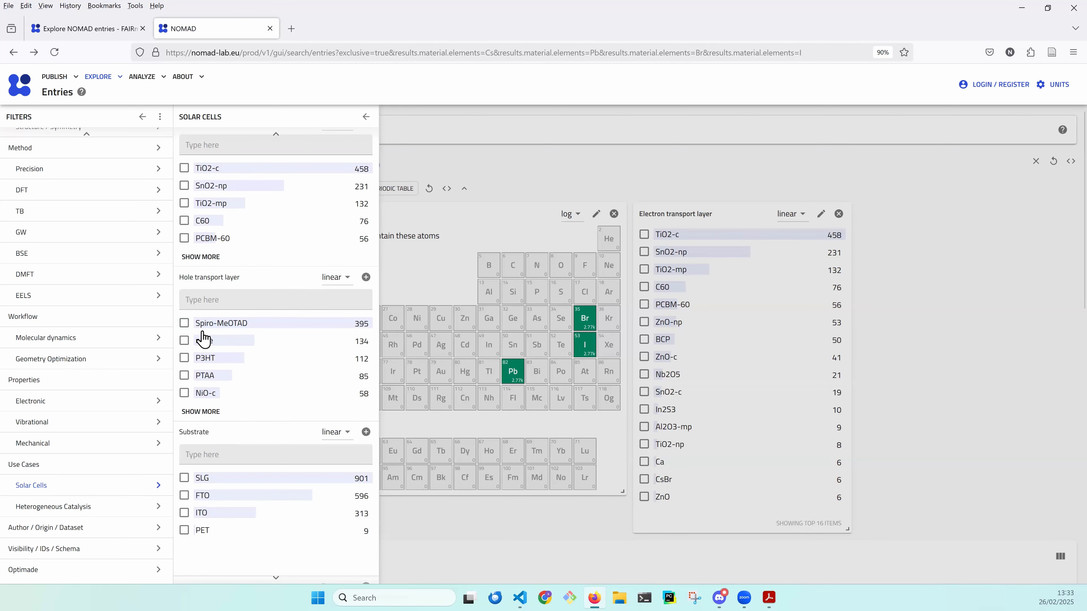
pyautogui.click(366, 277)
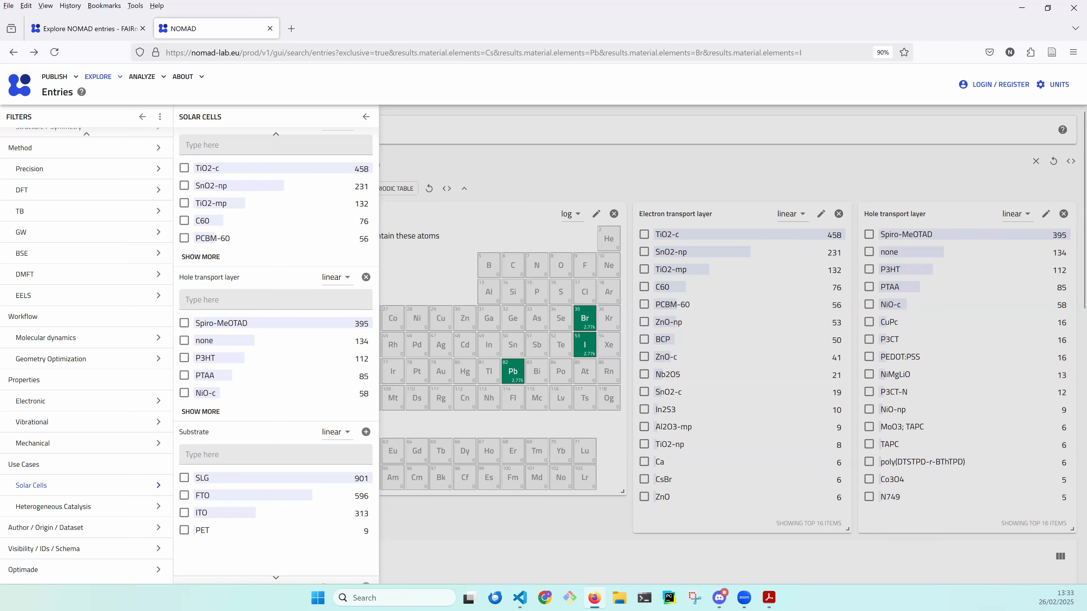
# - Switch to the PDF presentation and highlight the SpiroOMETAD HTL and TiO2-c ETL requirements in Question 2
pyautogui.hotkey('alt', 'Tab')
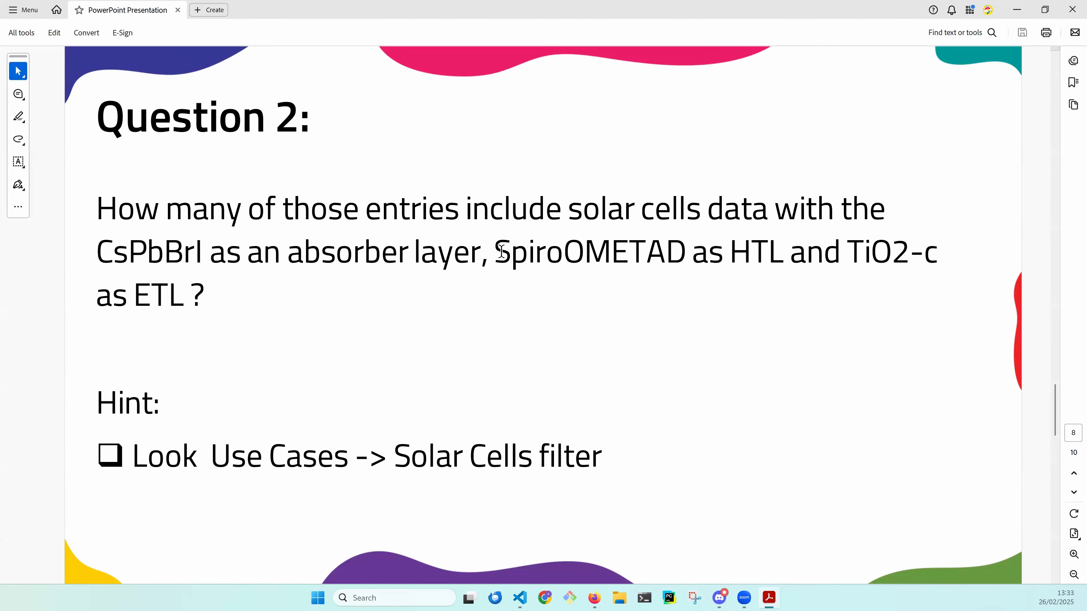
pyautogui.moveTo(539, 248); pyautogui.dragTo(774, 247)
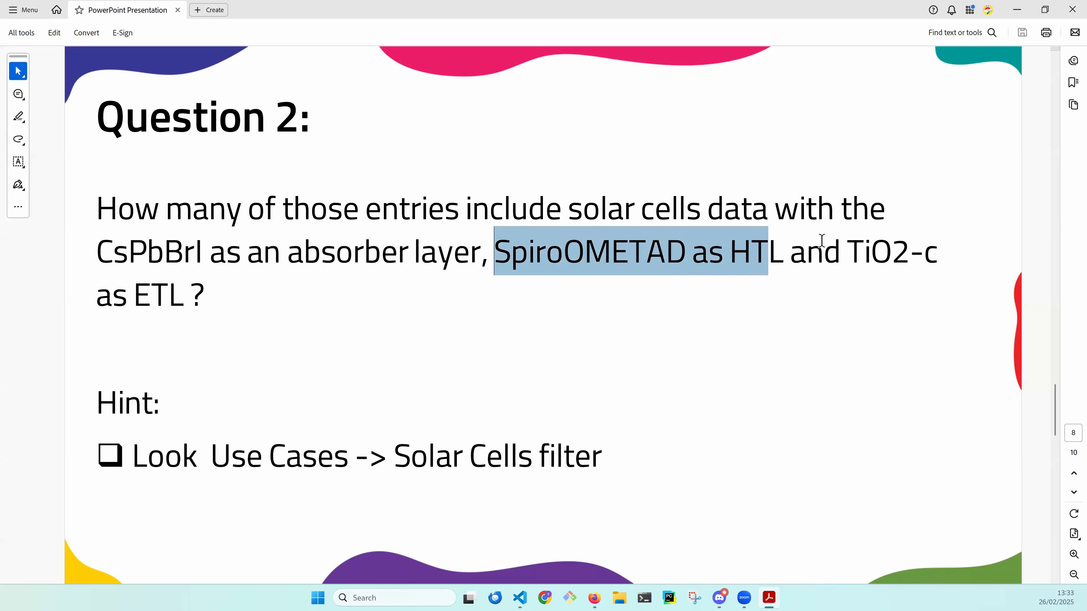
pyautogui.moveTo(848, 251); pyautogui.dragTo(938, 252)
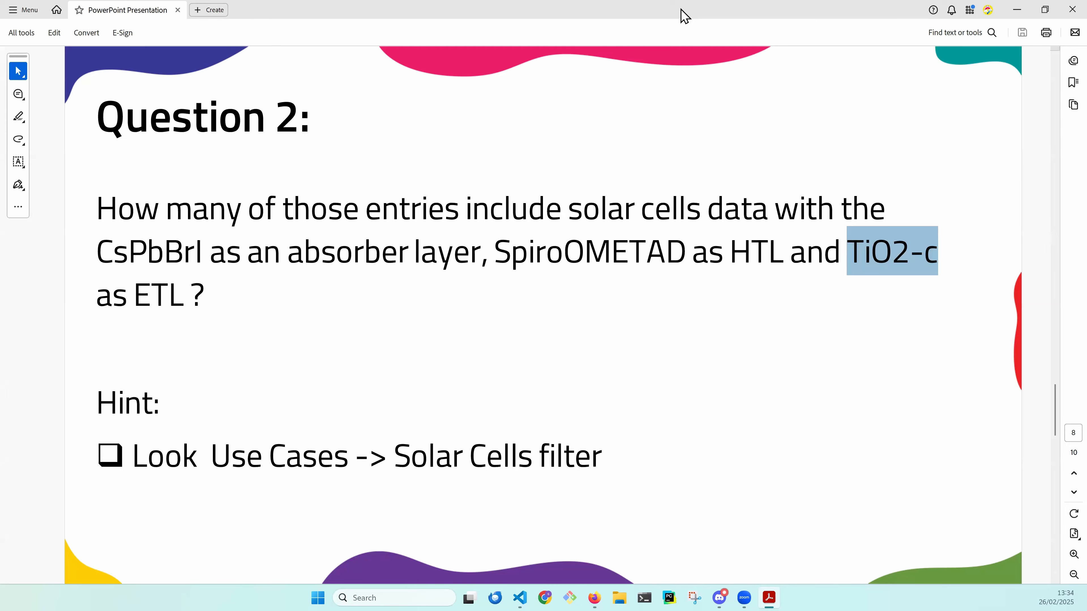
# - Return to NOMAD in the browser and filter for TiO2-c as electron transport layer and Spiro-MeOTAD as hole transport layer
pyautogui.hotkey('alt', 'Tab')
pyautogui.click(644, 242)
pyautogui.click(645, 235)
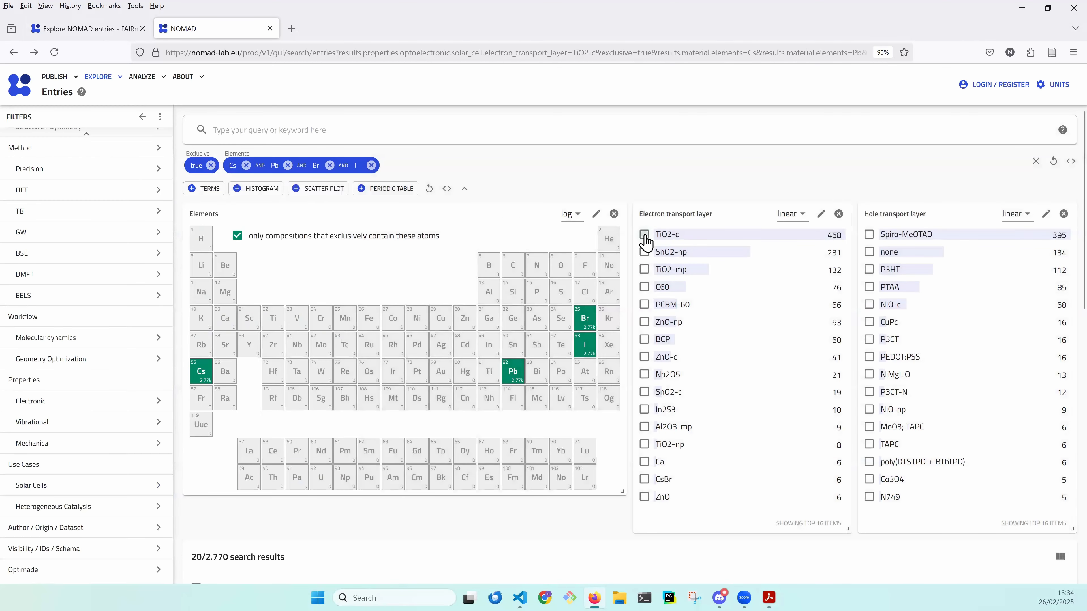
pyautogui.click(868, 235)
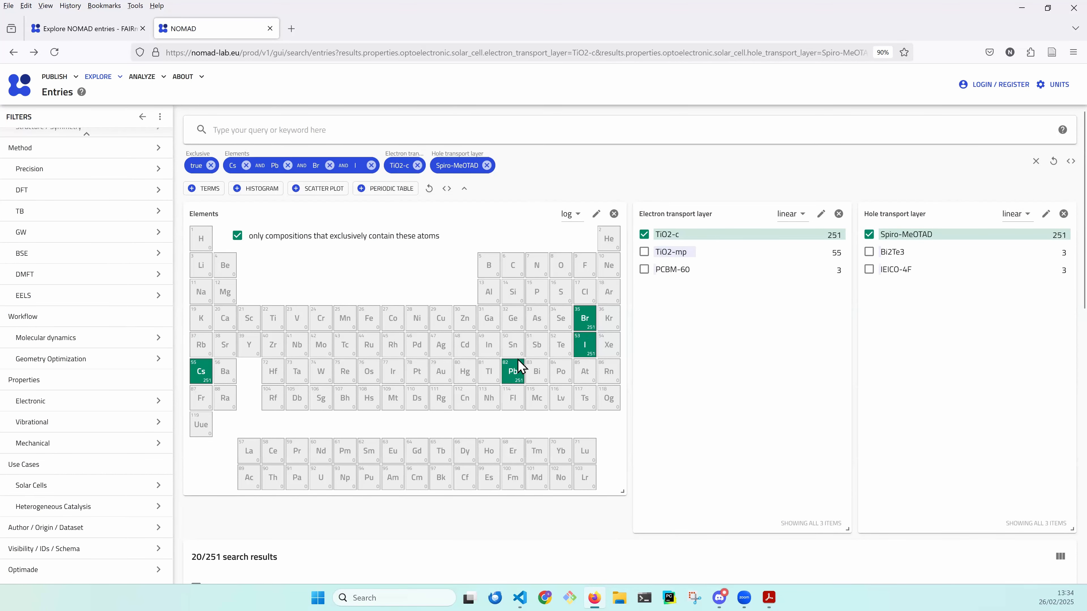
# - Examine the total number of search results and look through the list of filtered solar cell entries
pyautogui.scroll(-5, 544, 479)
pyautogui.scroll(2, 552, 388)
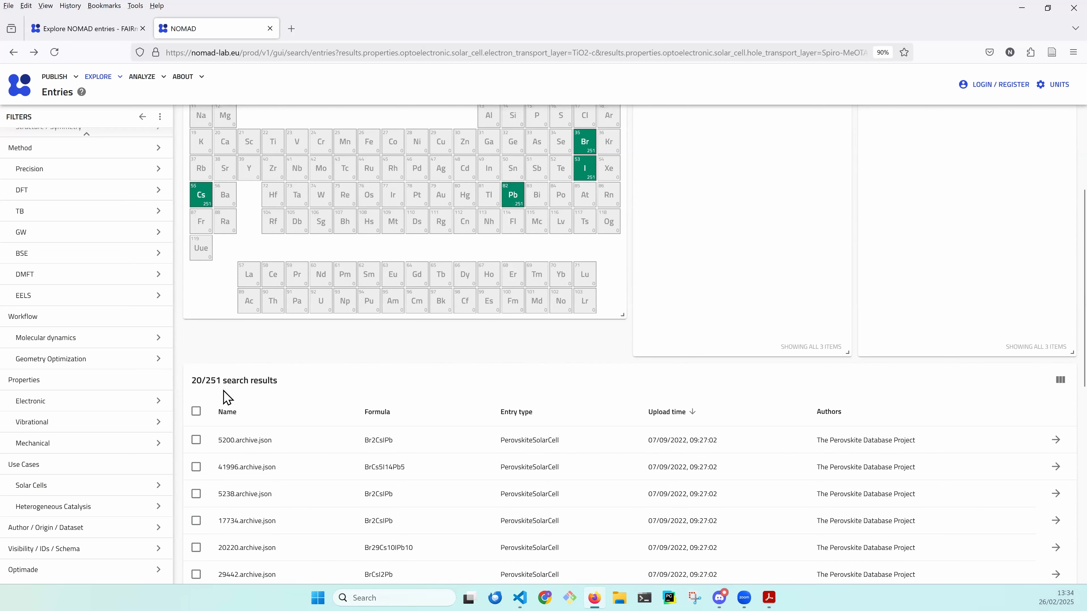
pyautogui.doubleClick(219, 380)
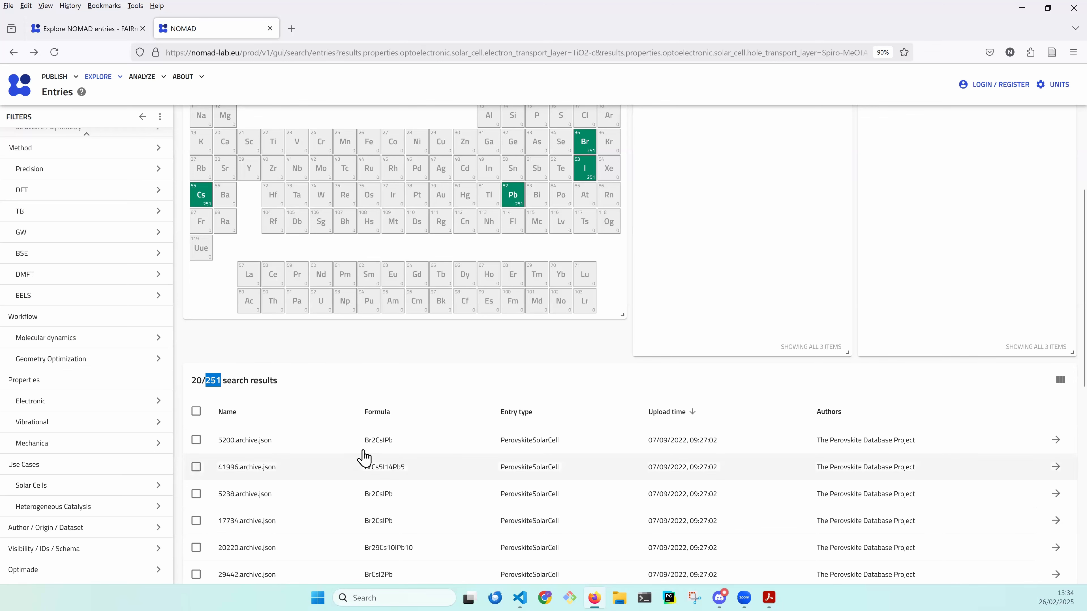
pyautogui.scroll(-8, 359, 458)
pyautogui.scroll(8, 354, 457)
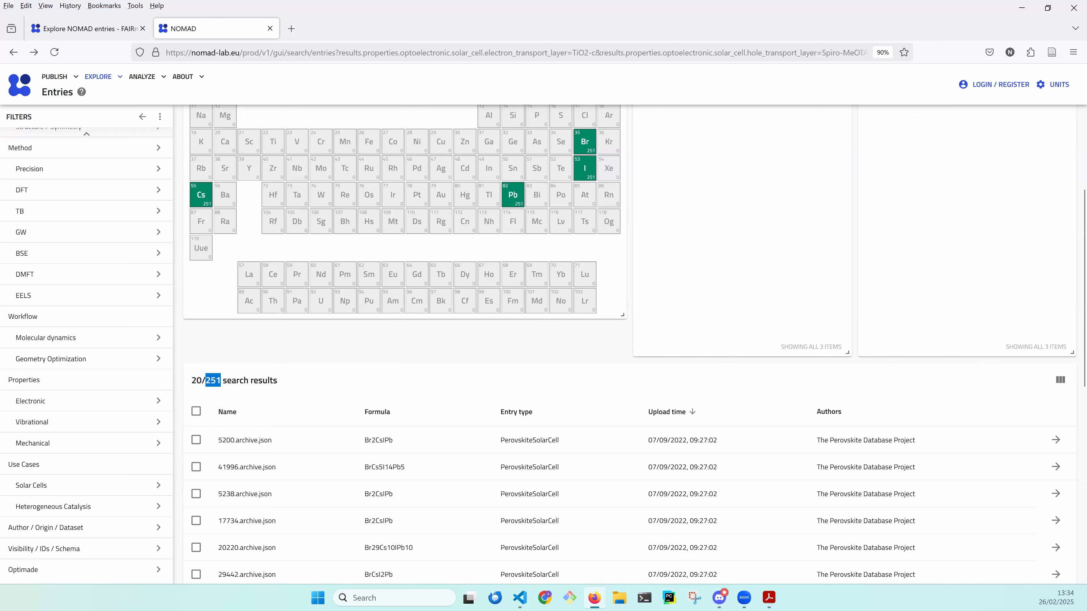
# - Switch to the PDF presentation, read Question 3 about the range of reported efficiencies and return to NOMAD
pyautogui.hotkey('alt', 'Tab')
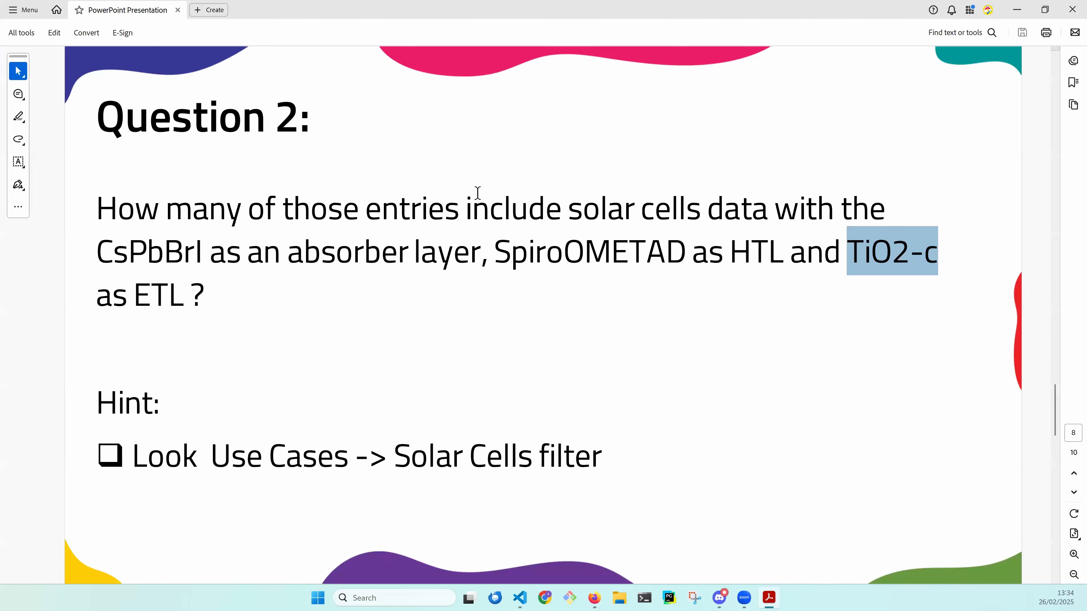
pyautogui.scroll(-1, 465, 209)
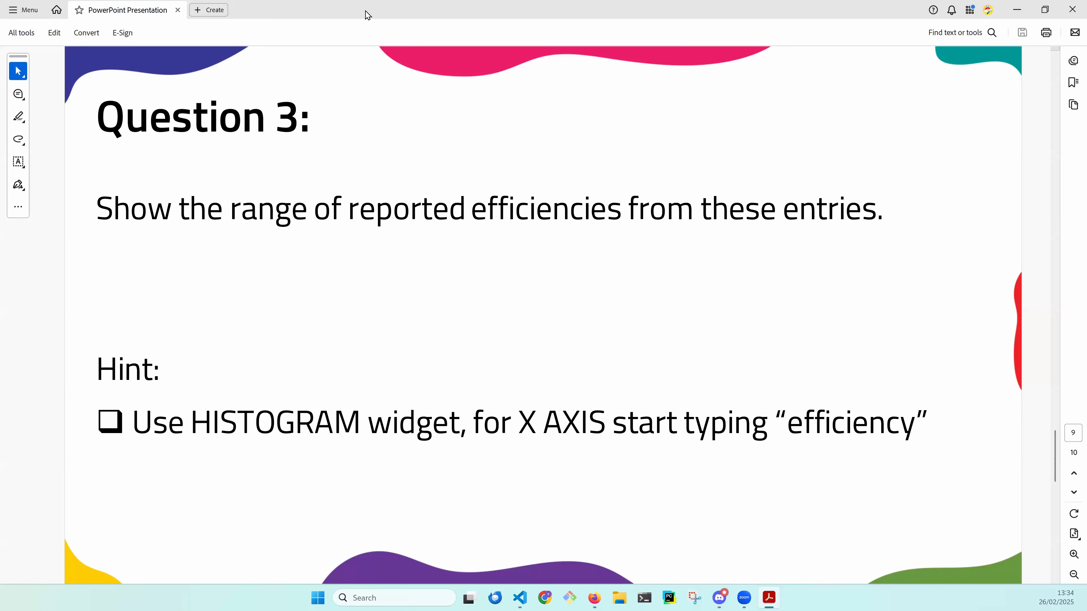
pyautogui.hotkey('alt', 'Tab')
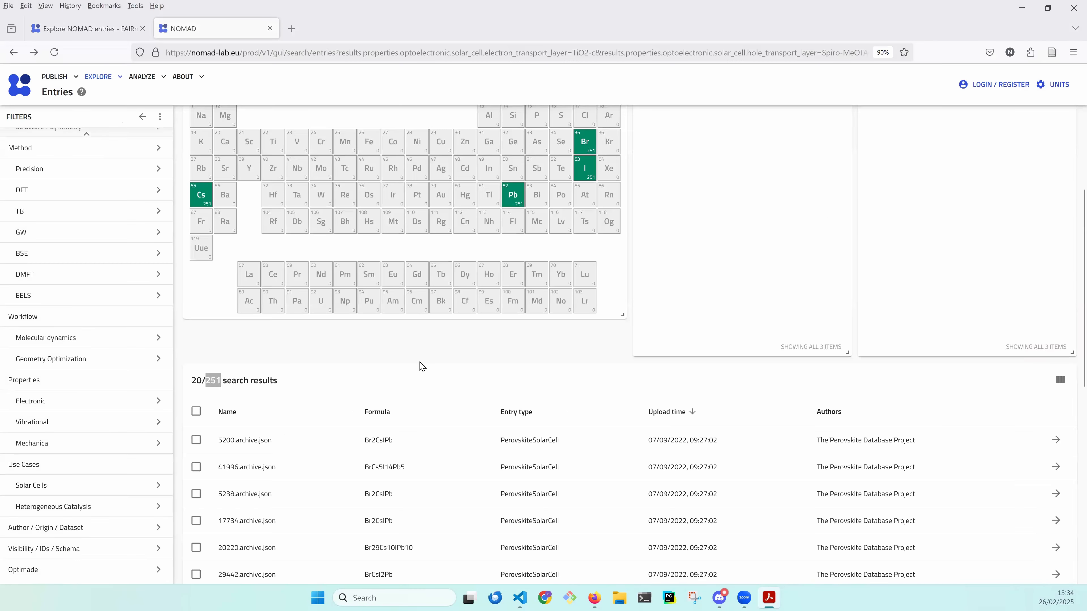
pyautogui.scroll(4, 424, 353)
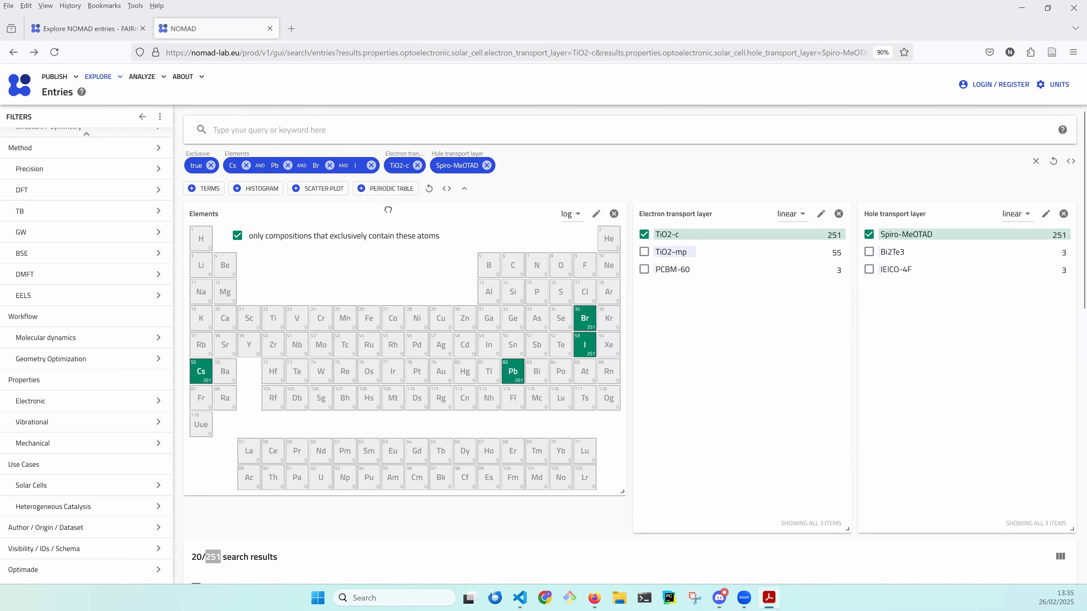
pyautogui.click(388, 190)
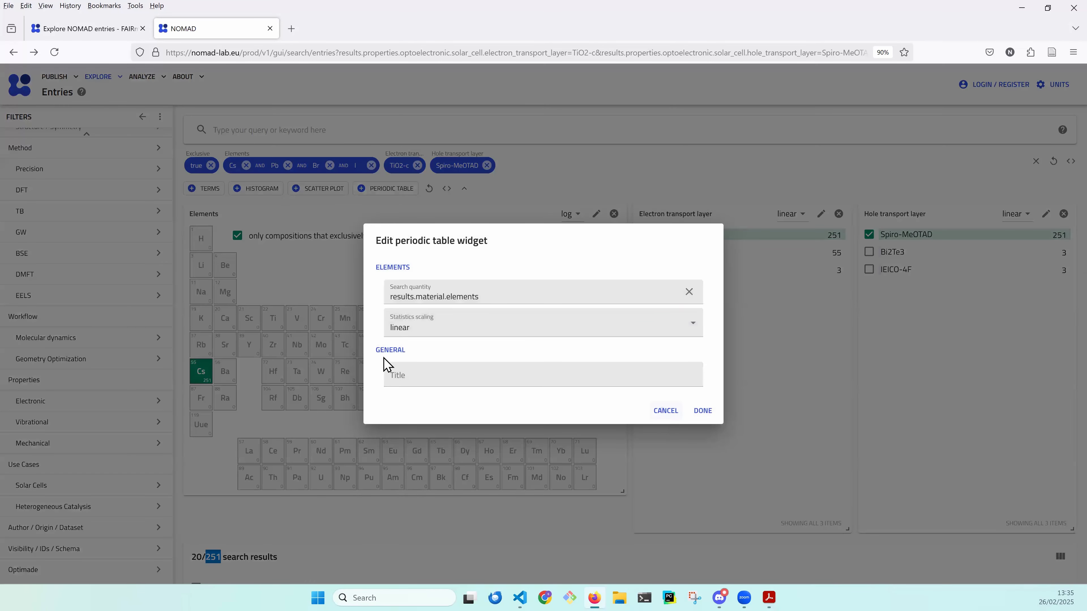
pyautogui.click(359, 359)
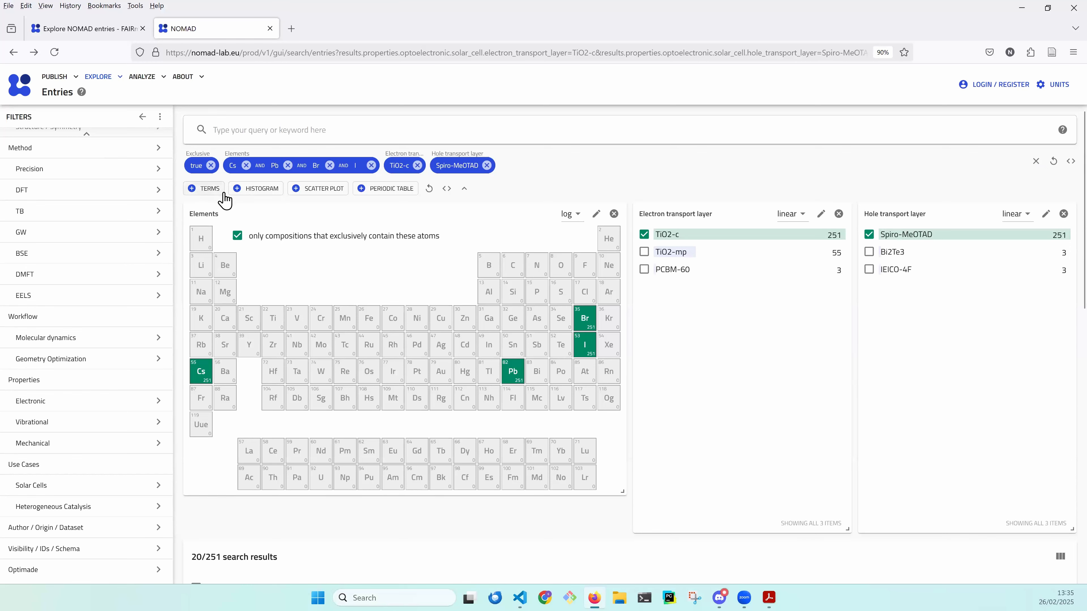
# - Start a histogram widget with results.properties.optoelectronic.solar_cell.efficiency as the X axis quantity and "Efficiency" as the X axis title
pyautogui.click(268, 198)
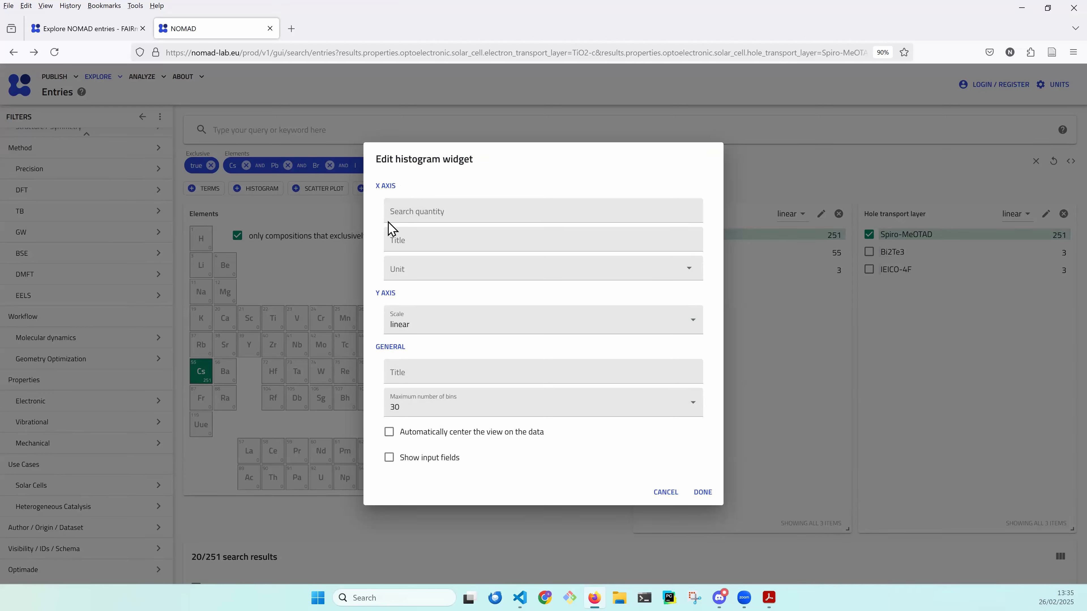
pyautogui.click(416, 213)
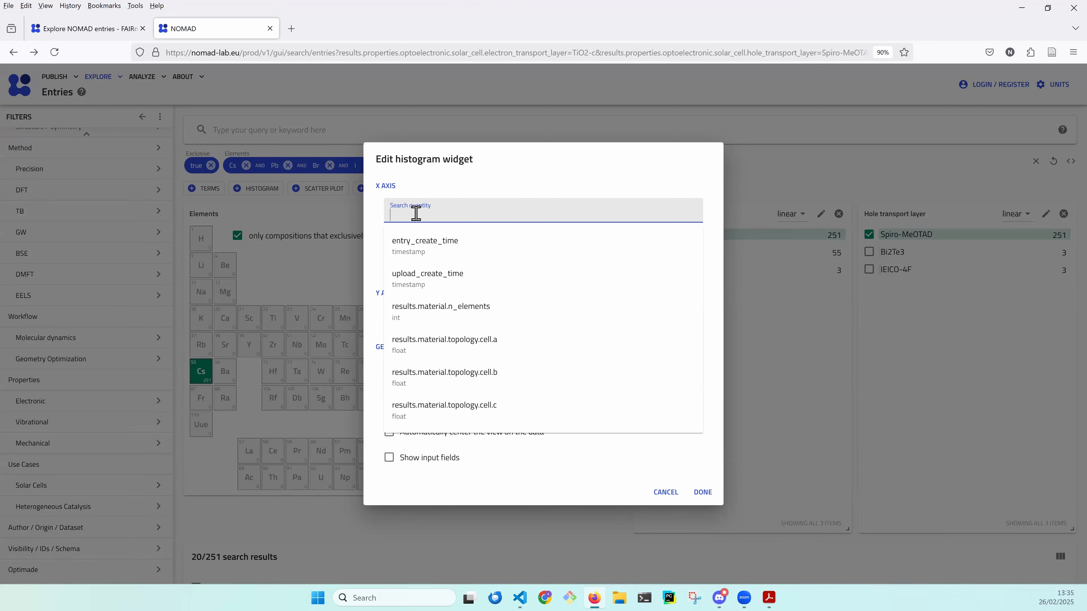
pyautogui.write('ef')
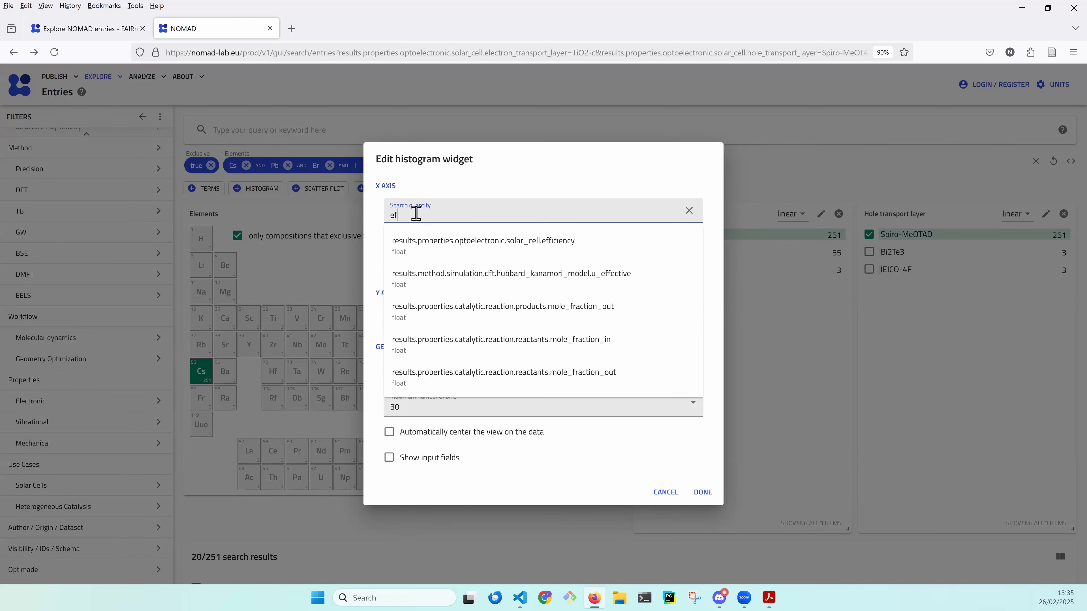
pyautogui.write('fi')
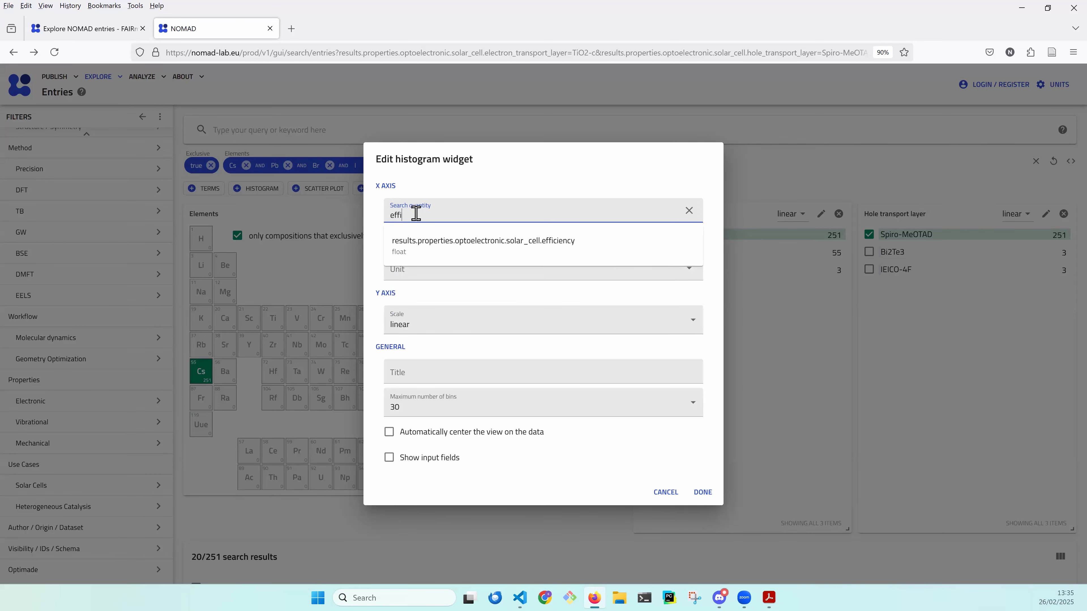
pyautogui.press('Down')
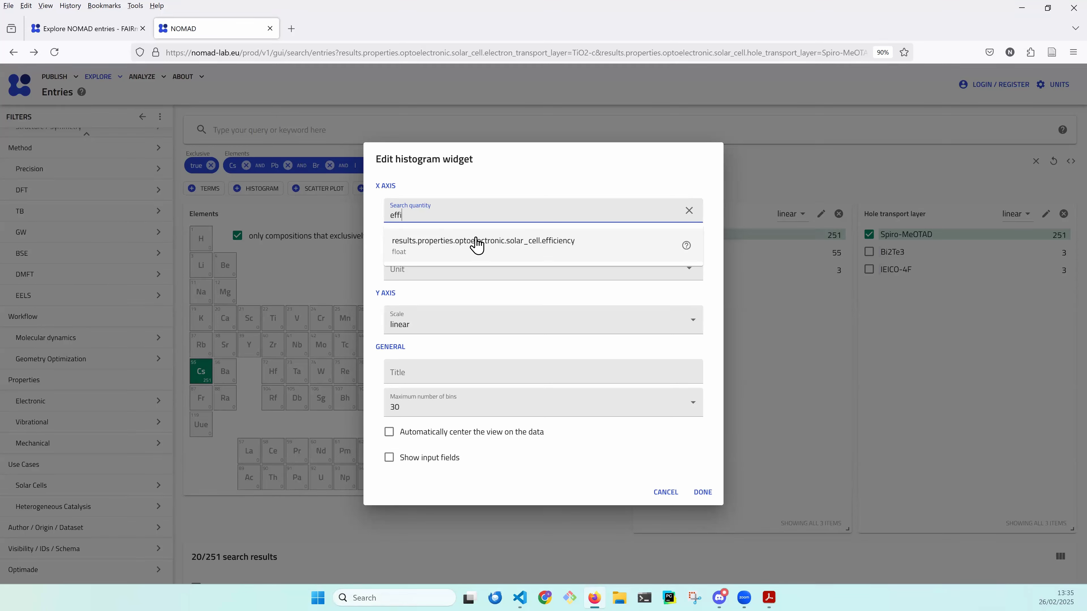
pyautogui.click(559, 241)
pyautogui.click(559, 241)
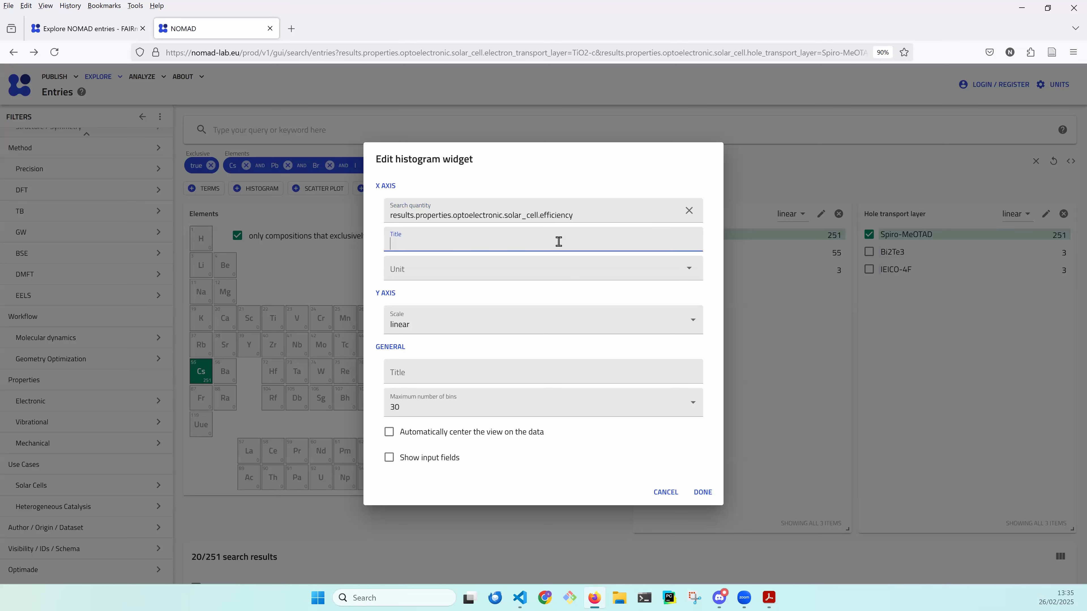
pyautogui.write('Efficiency')
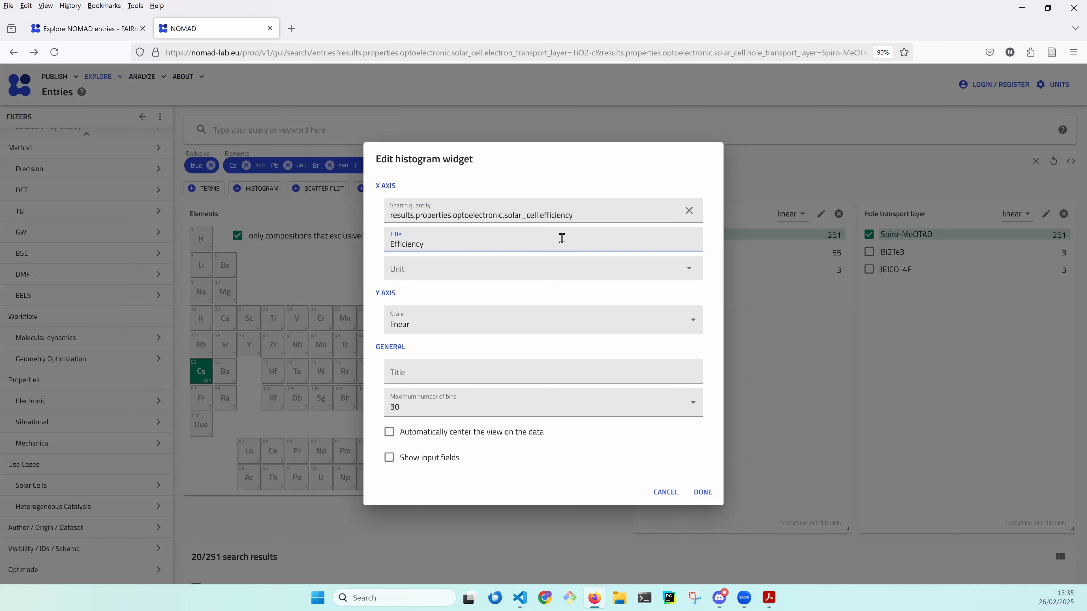
# - Keep the Y axis scale linear, title the widget "Histogram of the efficiencies of CsPbBrI" and create the histogram
pyautogui.click(481, 271)
pyautogui.click(503, 187)
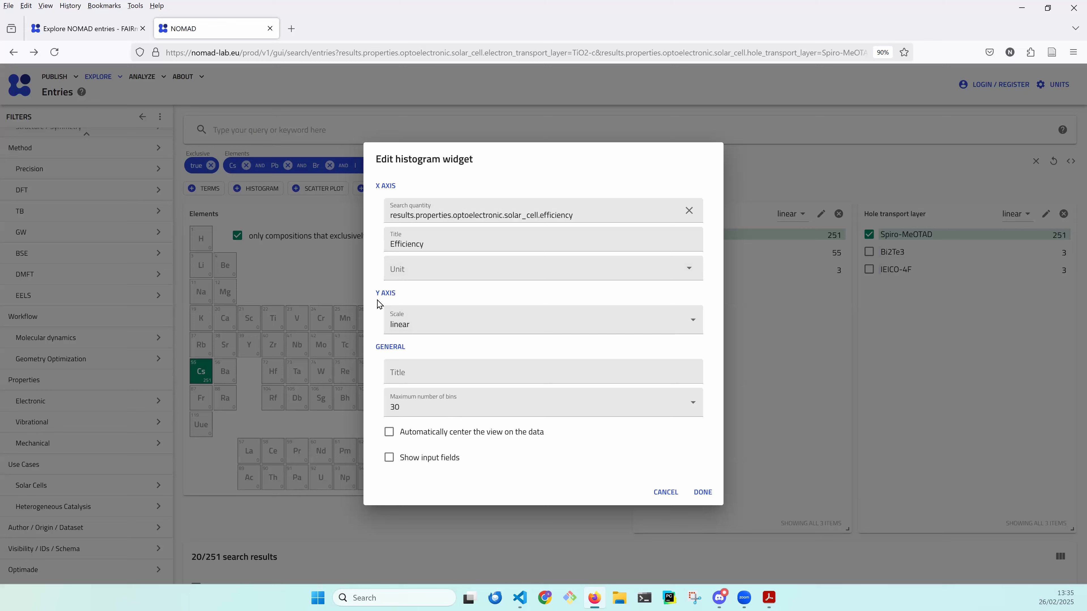
pyautogui.click(441, 330)
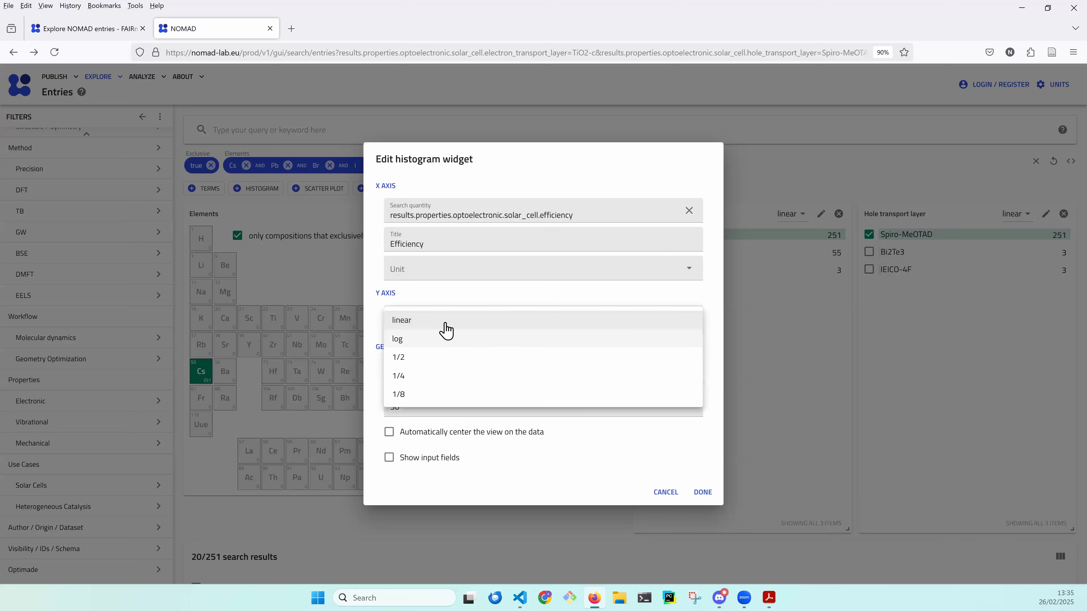
pyautogui.click(465, 294)
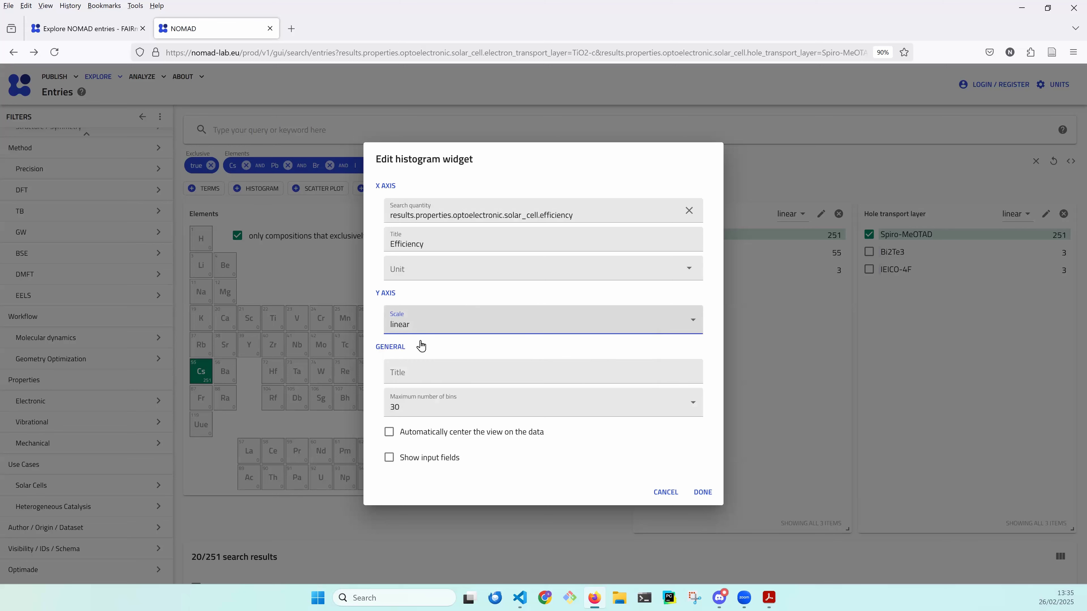
pyautogui.click(427, 371)
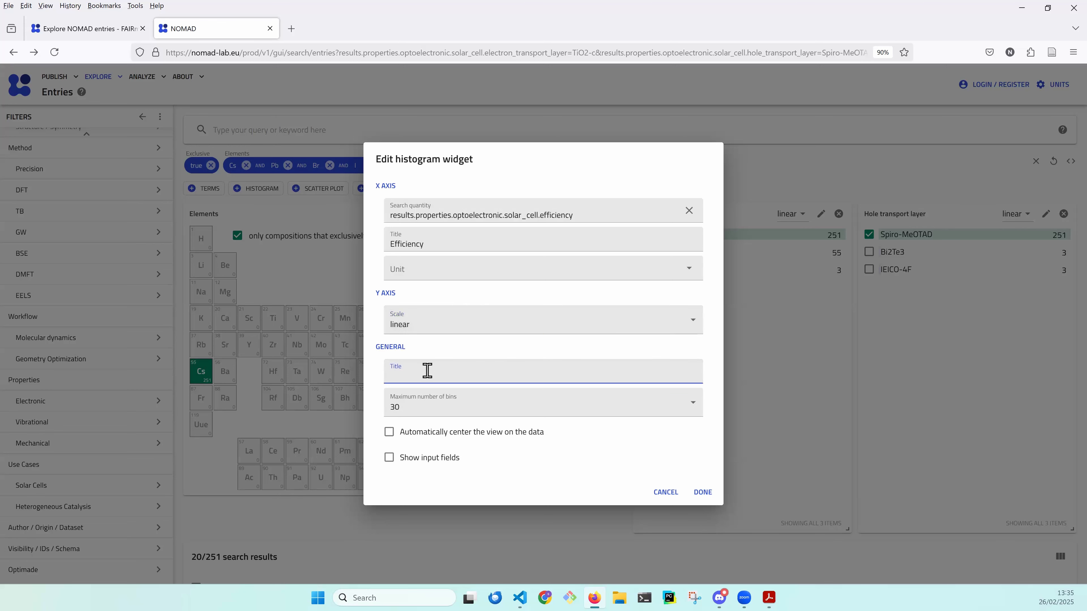
pyautogui.write('Histogram of the efficiencies of CsBr')
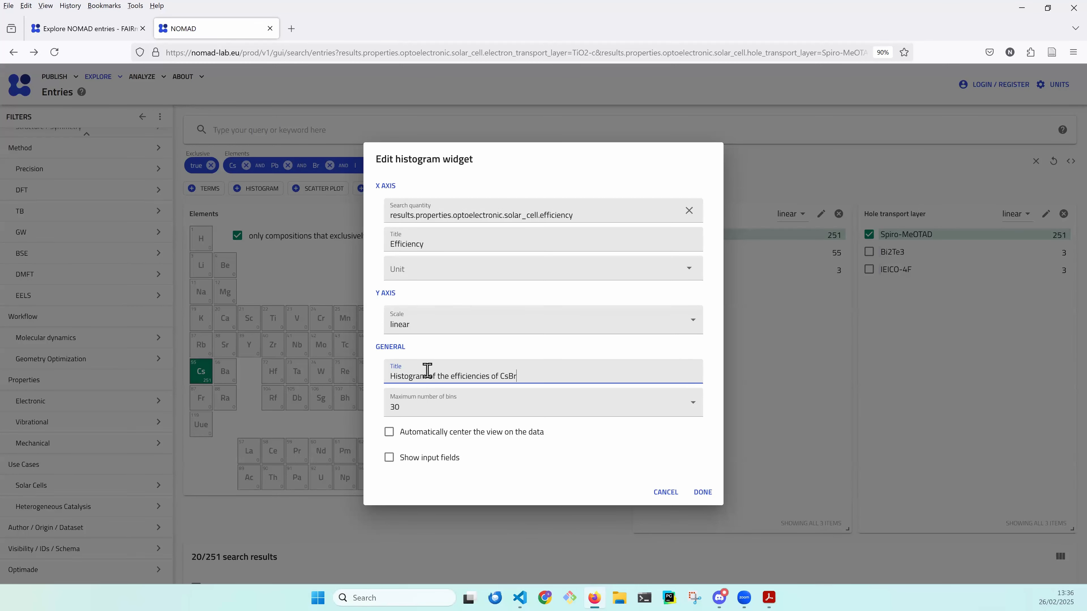
pyautogui.write('Pb')
pyautogui.write('BrI')
pyautogui.click(706, 492)
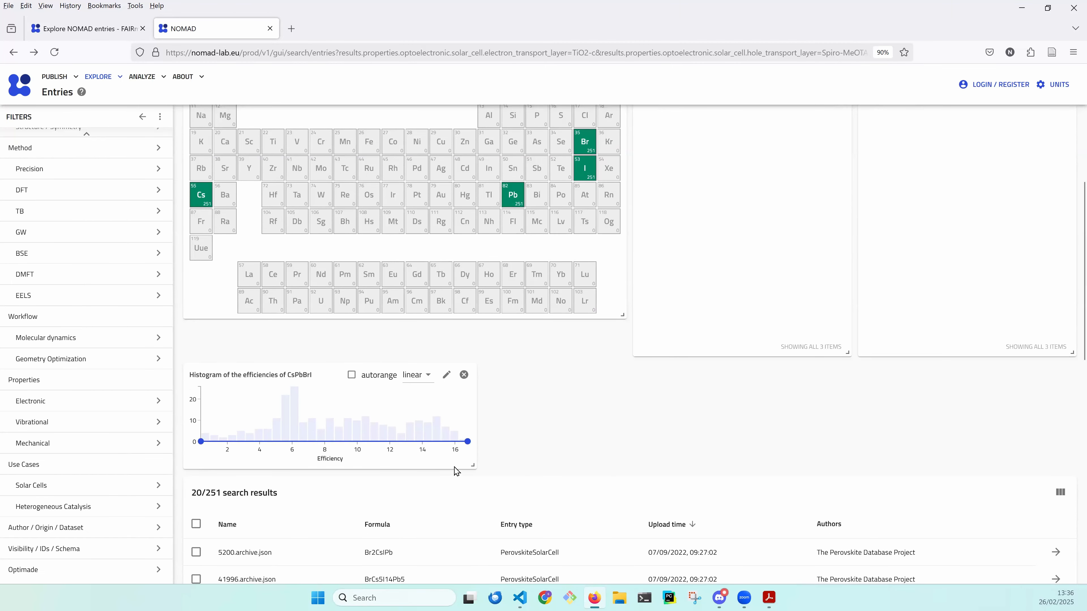
# - Switch to the PDF presentation, read Question 4 and its scatter plot hints, and return to NOMAD
pyautogui.hotkey('alt', 'Tab')
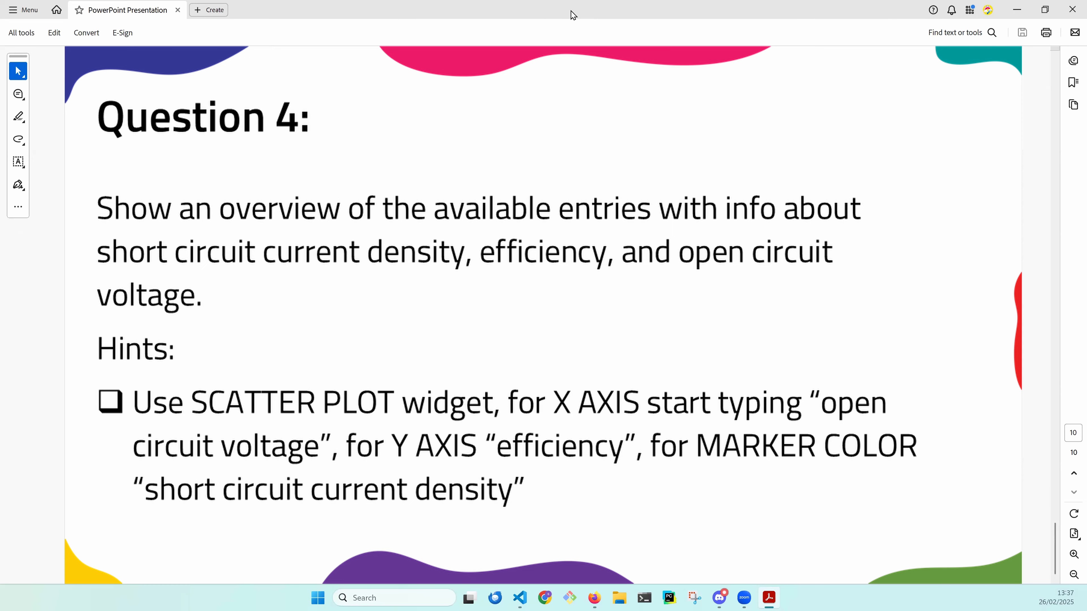
pyautogui.doubleClick(614, 13)
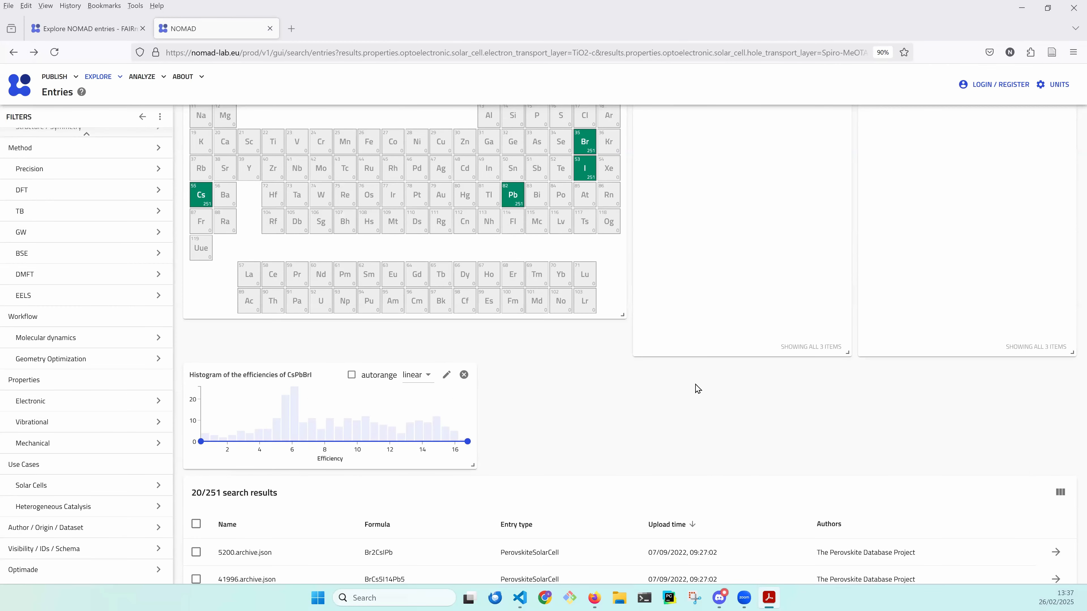
# - Start a scatter plot widget with results.properties.optoelectronic.solar_cell.open_circuit_voltage as the X axis quantity and volt as its unit
pyautogui.scroll(4, 674, 412)
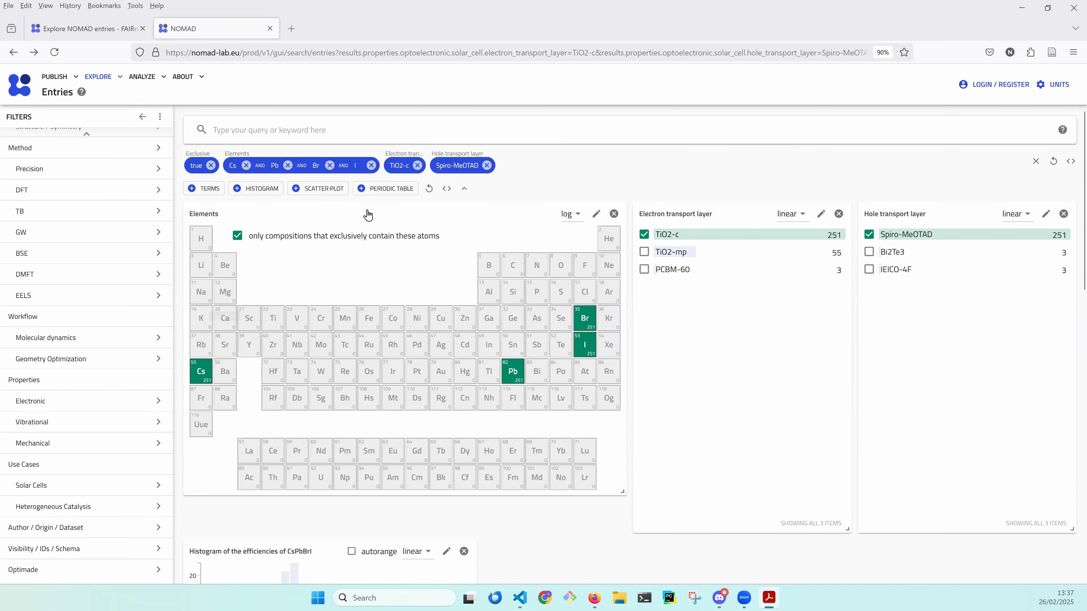
pyautogui.click(330, 197)
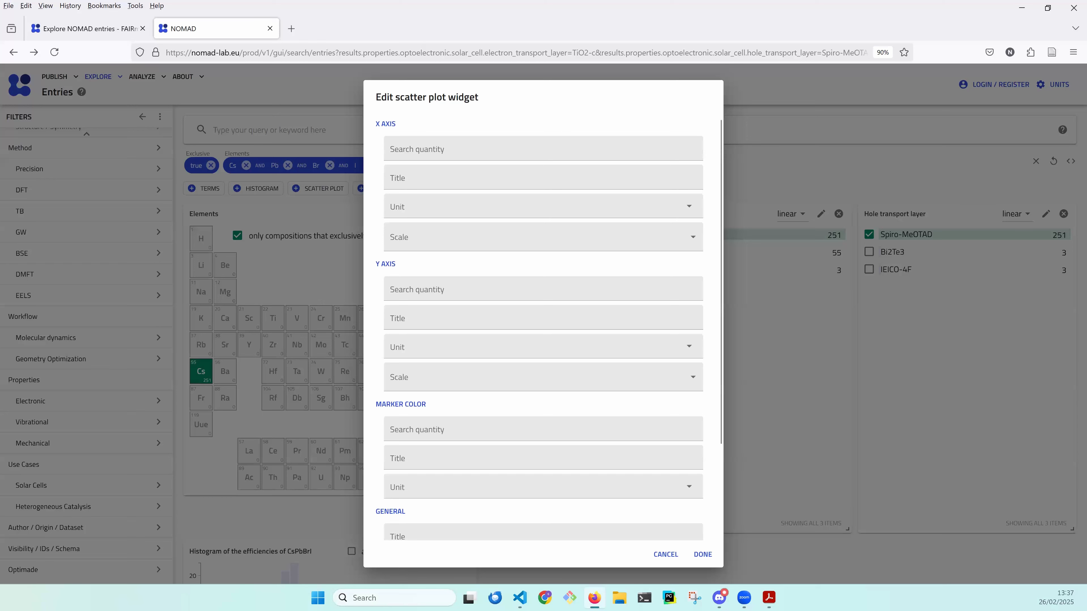
pyautogui.click(492, 153)
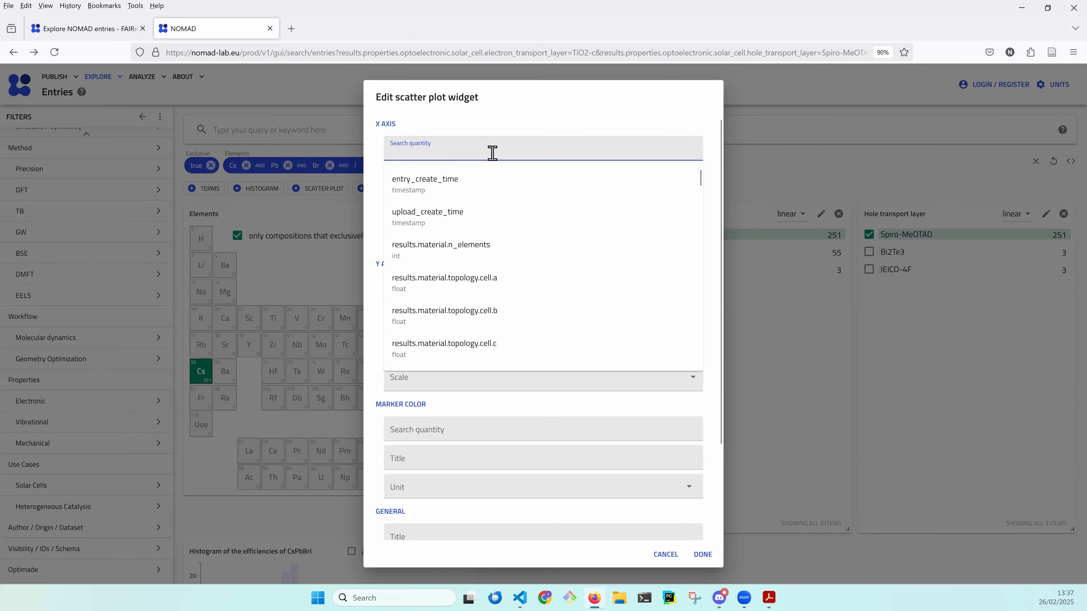
pyautogui.write('ope')
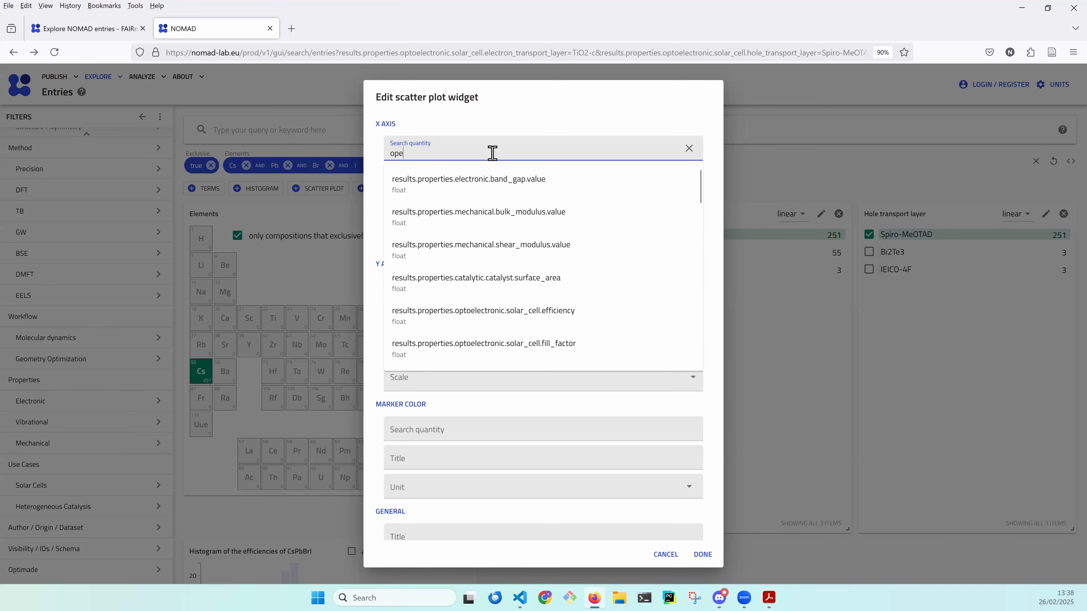
pyautogui.write('m')
pyautogui.press('BackSpace')
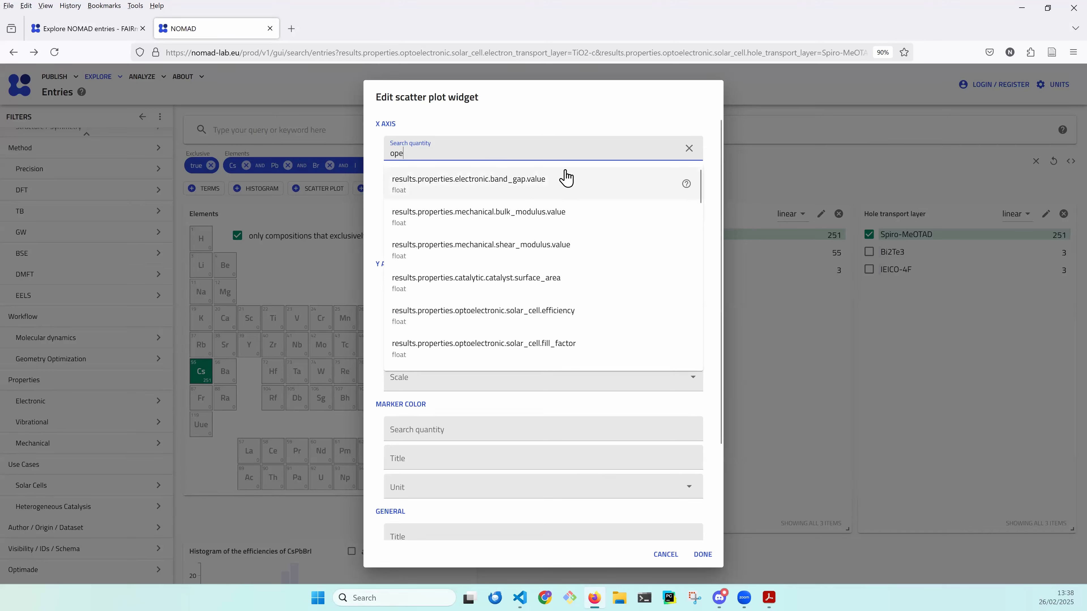
pyautogui.write('n cir')
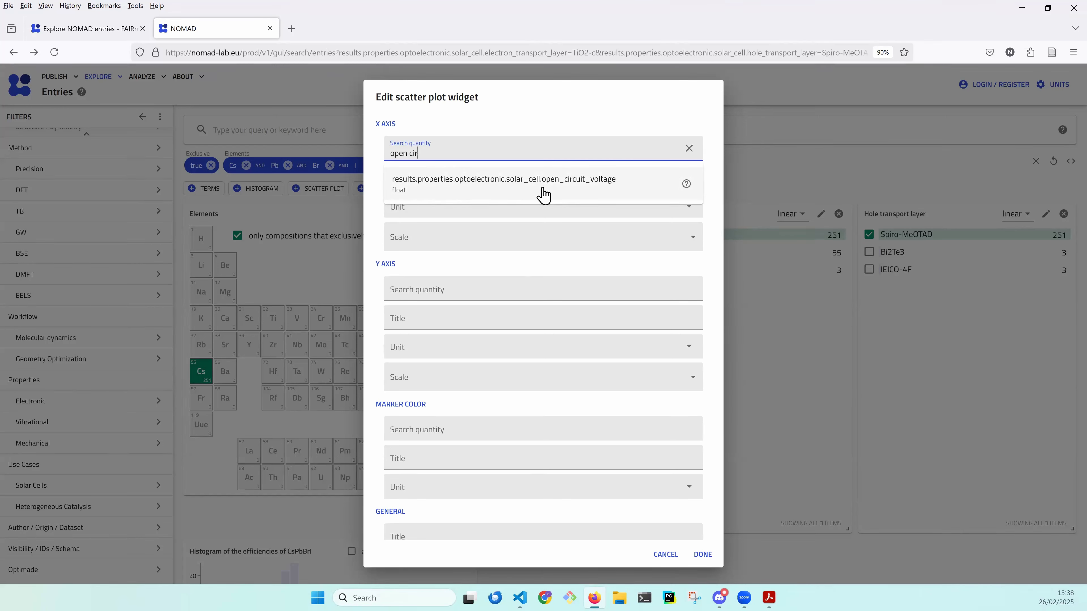
pyautogui.click(604, 184)
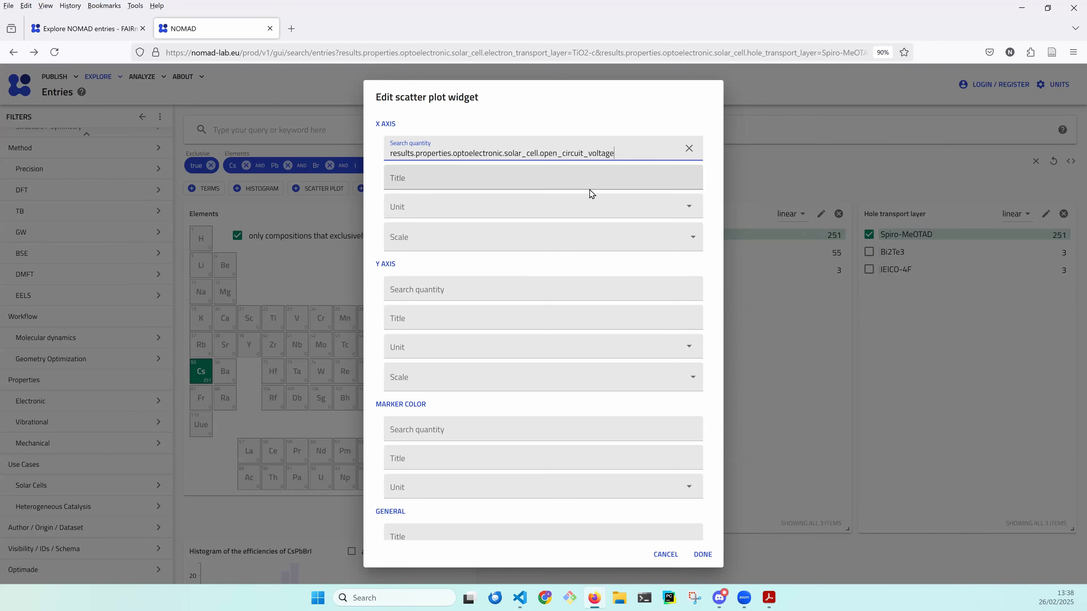
pyautogui.click(419, 209)
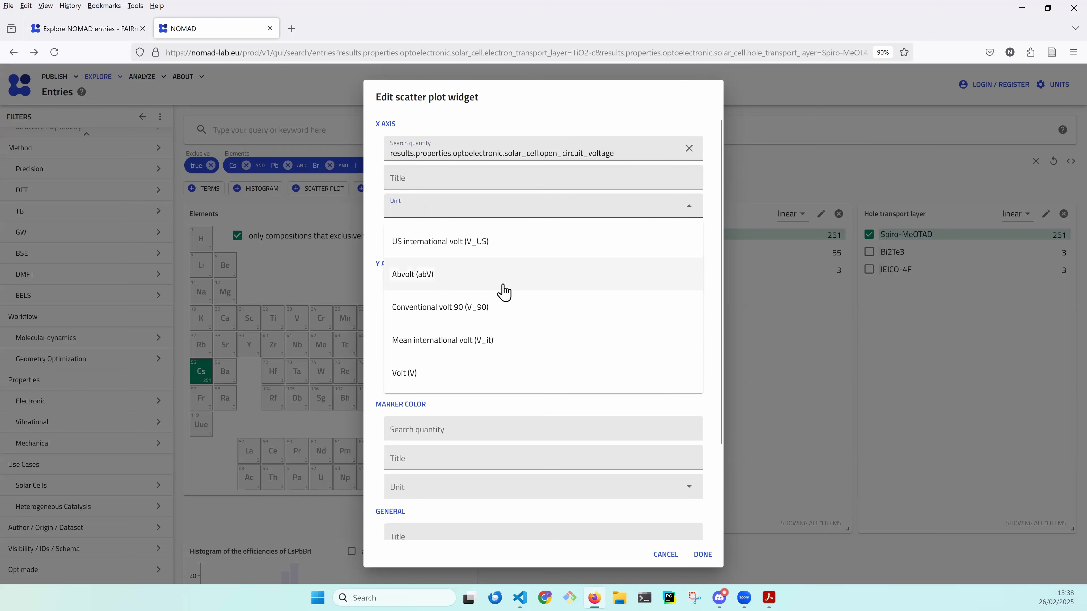
pyautogui.click(453, 376)
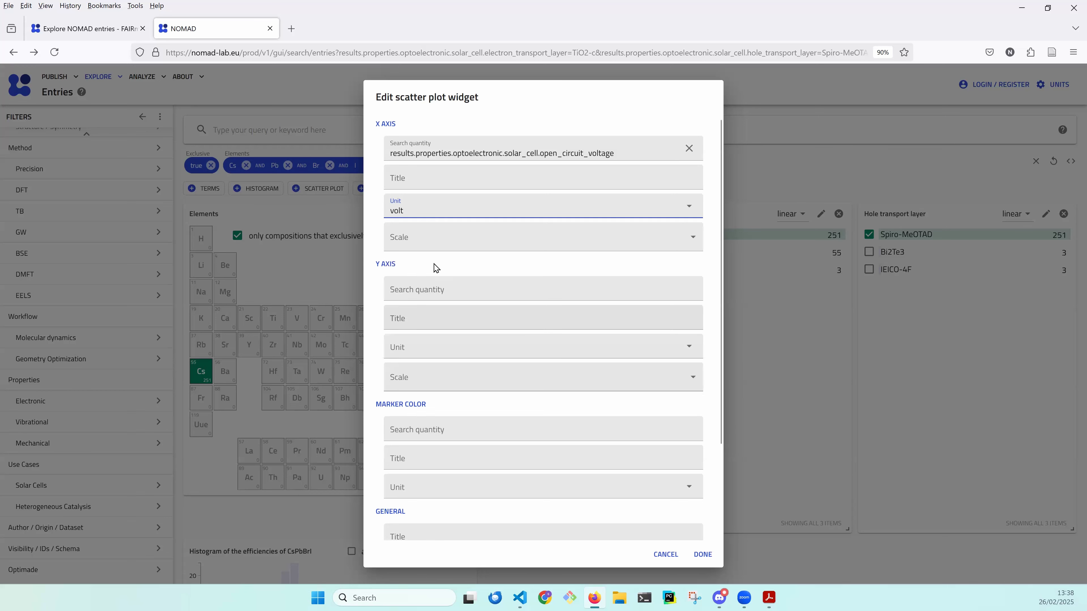
# - Set the scatter plot's Y axis quantity to results.properties.optoelectronic.solar_cell.efficiency, leaving its unit and the axis scales unset
pyautogui.click(445, 292)
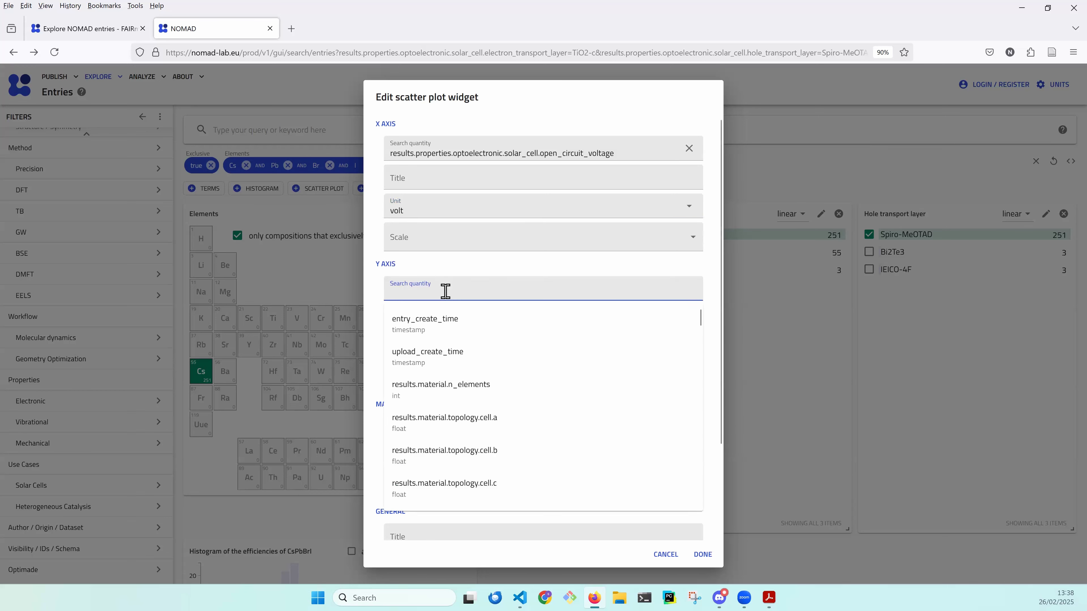
pyautogui.write('ef')
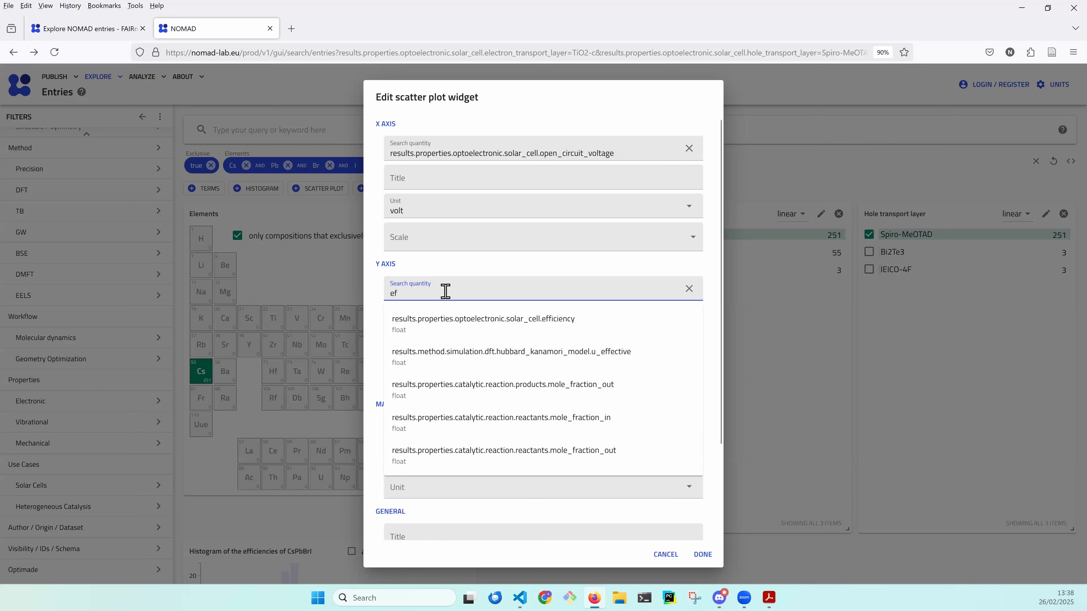
pyautogui.write('ficie')
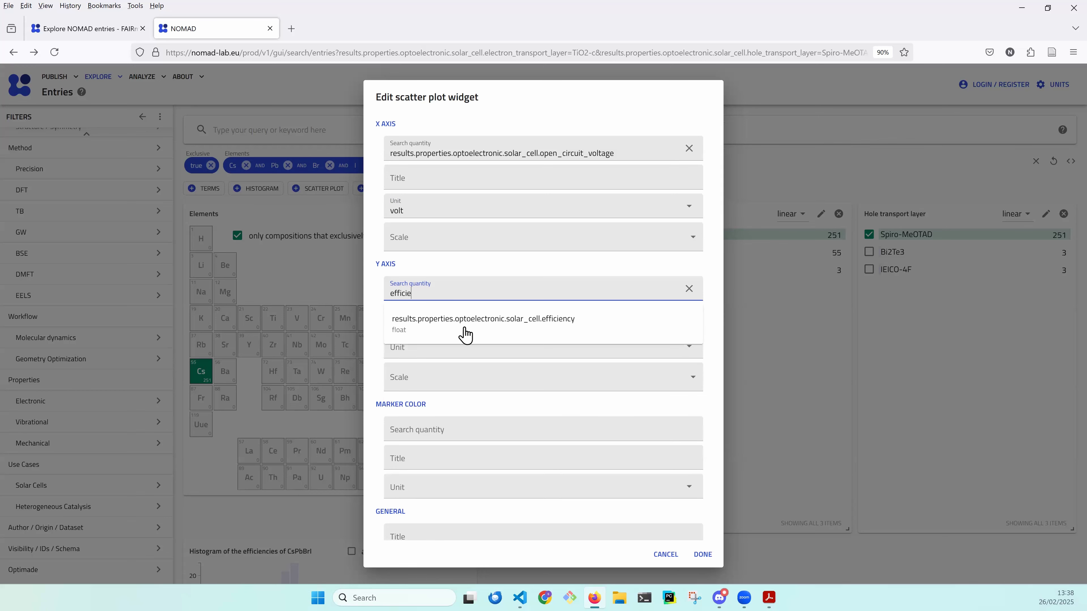
pyautogui.click(577, 319)
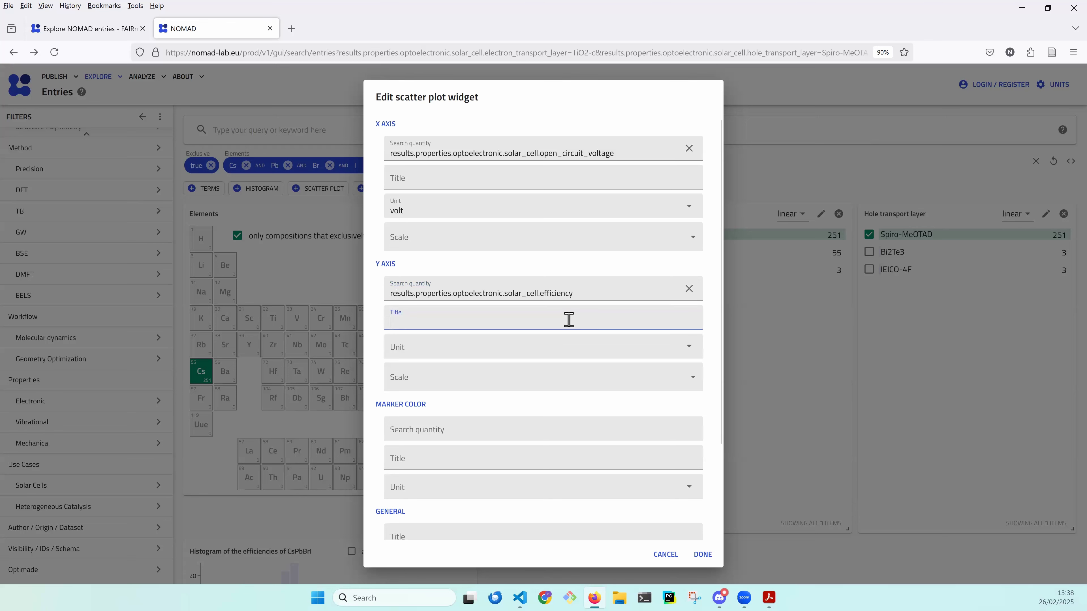
pyautogui.click(445, 349)
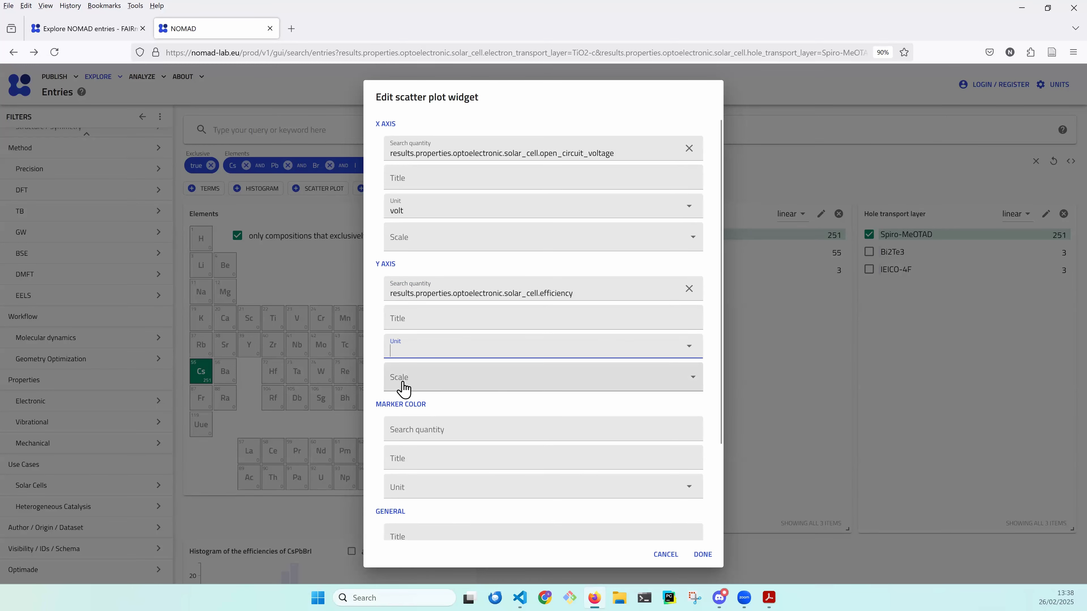
pyautogui.click(449, 242)
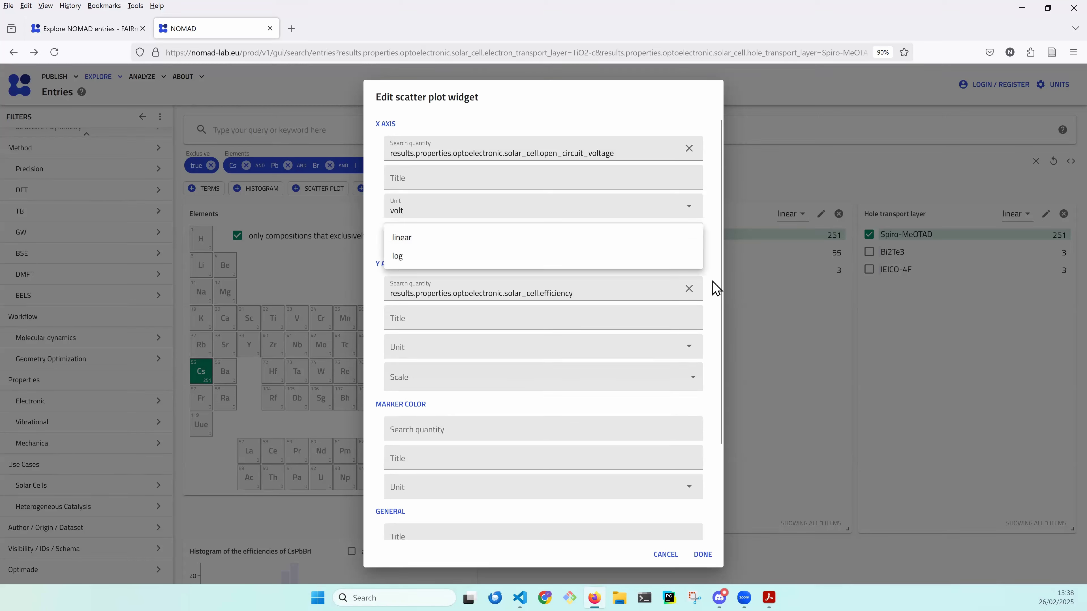
pyautogui.click(437, 434)
# - Set the marker color quantity to results.properties.optoelectronic.solar_cell.short_circuit_current_density and create the scatter plot
pyautogui.click(437, 434)
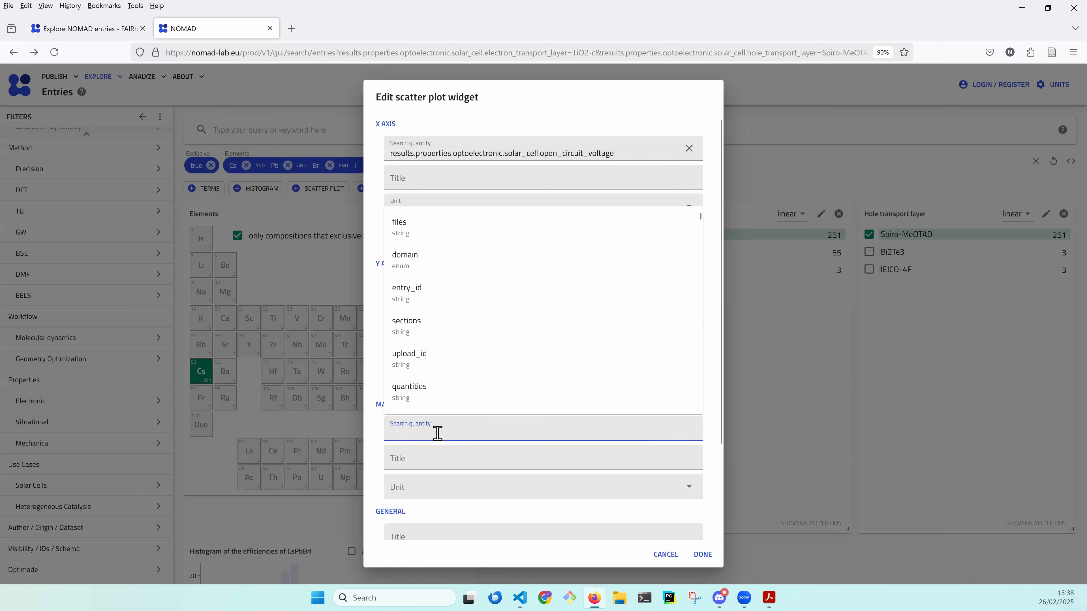
pyautogui.write('short')
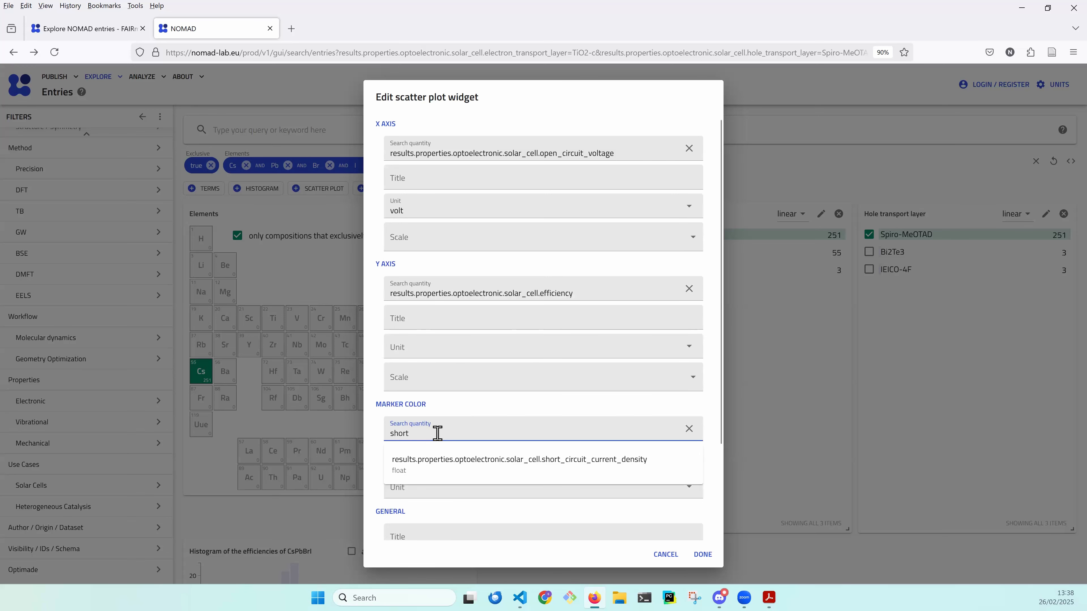
pyautogui.click(630, 457)
pyautogui.scroll(-1, 633, 457)
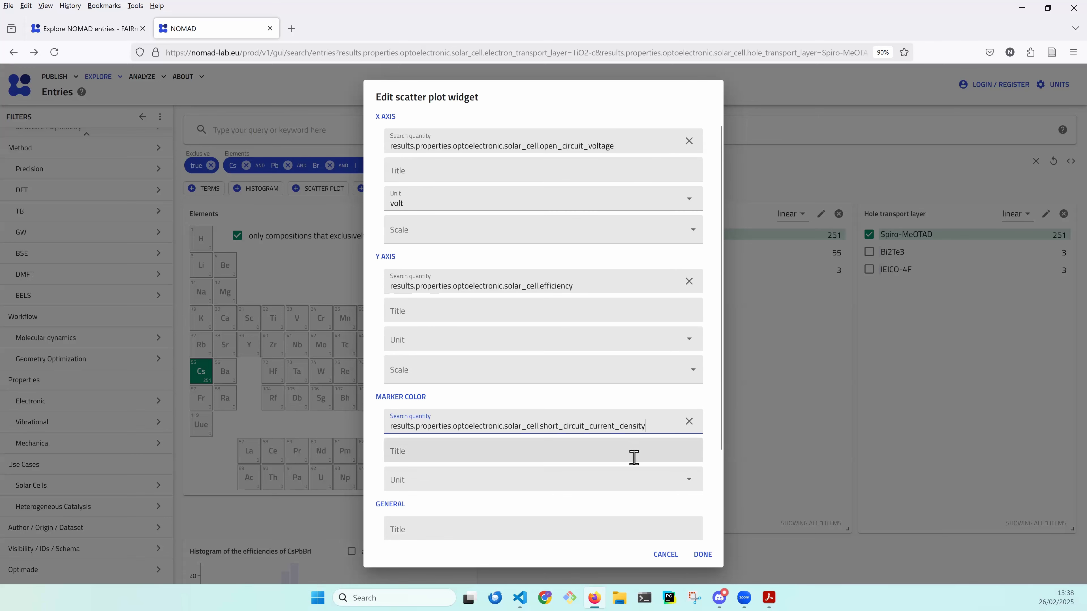
pyautogui.scroll(-3, 634, 457)
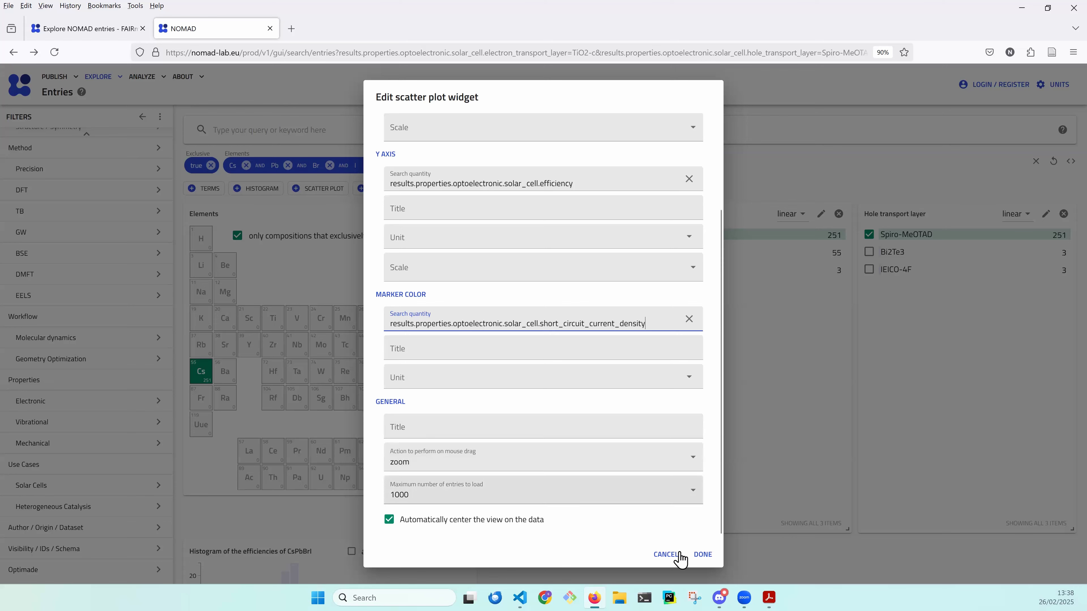
pyautogui.click(702, 555)
# - Widen the scatter plot widget on the dashboard slightly and zoom in on a region of its plot area
pyautogui.scroll(-4, 849, 433)
pyautogui.scroll(-4, 854, 441)
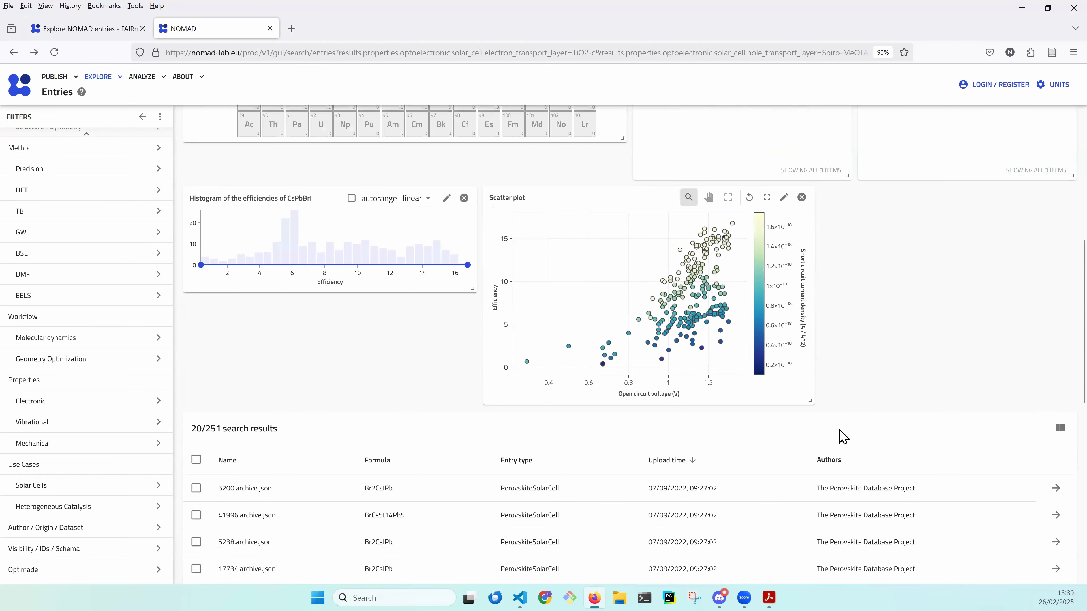
pyautogui.moveTo(812, 402)
pyautogui.mouseDown()
pyautogui.moveTo(833, 374)
pyautogui.moveTo(815, 366)
pyautogui.moveTo(845, 373)
pyautogui.moveTo(838, 401)
pyautogui.moveTo(854, 410)
pyautogui.moveTo(818, 405)
pyautogui.mouseUp()
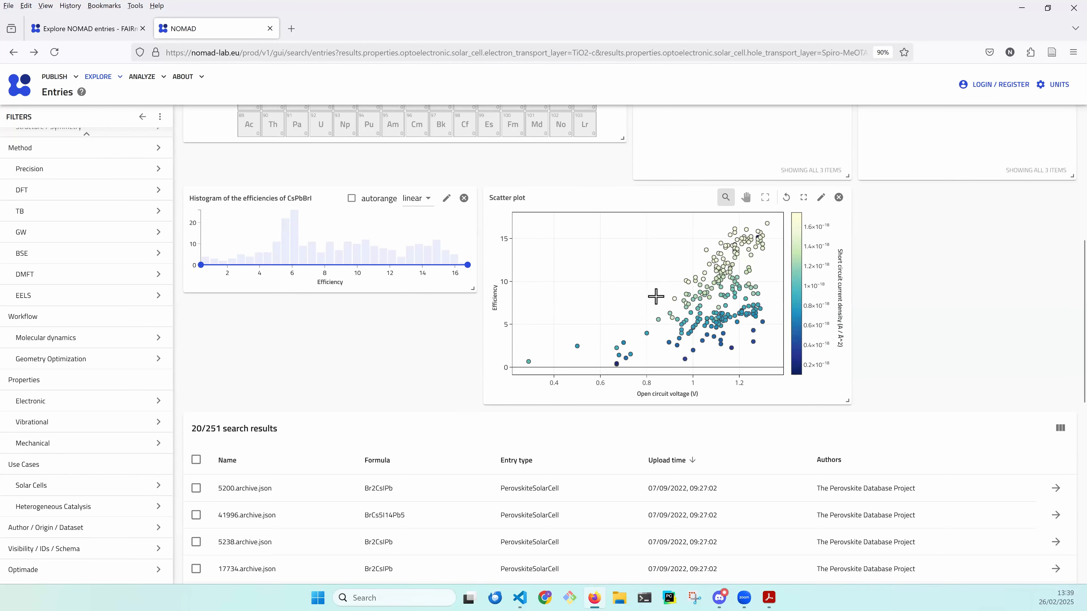
pyautogui.scroll(4, 655, 296)
pyautogui.moveTo(599, 297); pyautogui.dragTo(653, 255)
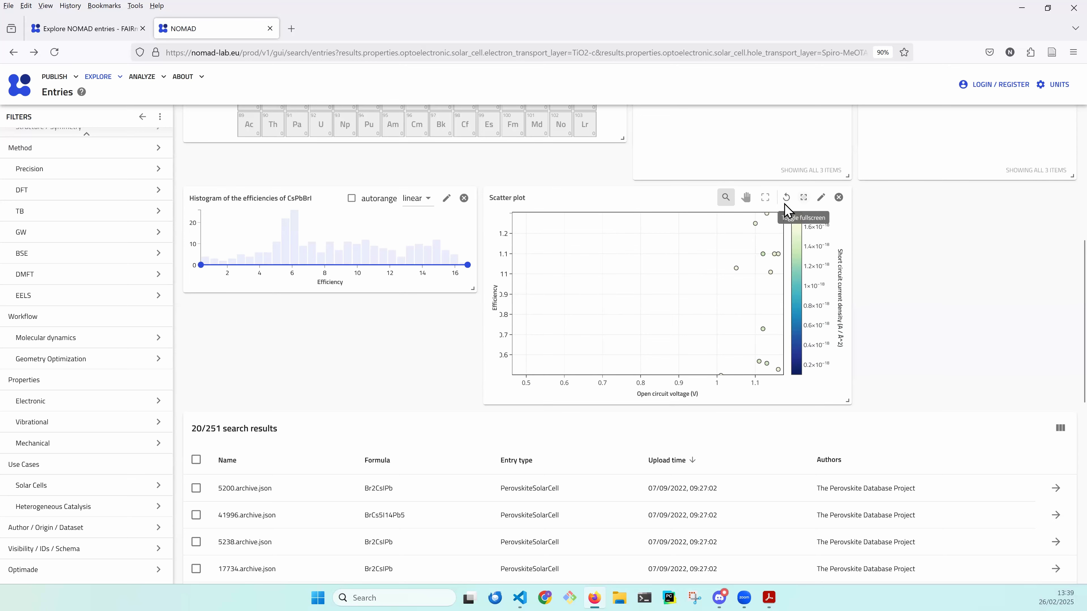
# - Show the scatter plot in fullscreen, inspect individual data points and open the entry of the point with the highest efficiency
pyautogui.click(803, 198)
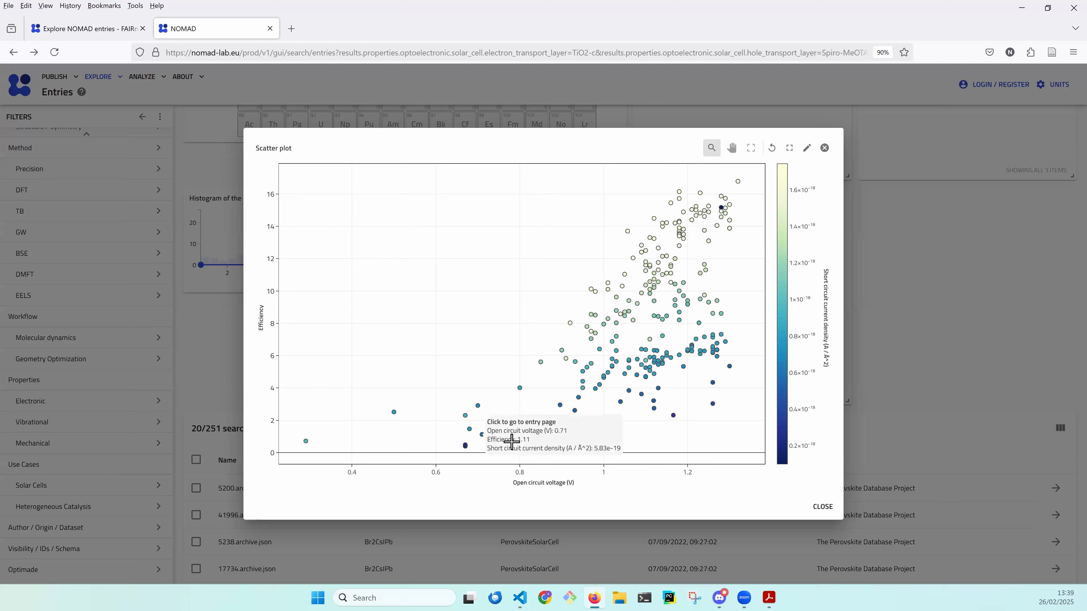
pyautogui.moveTo(599, 383)
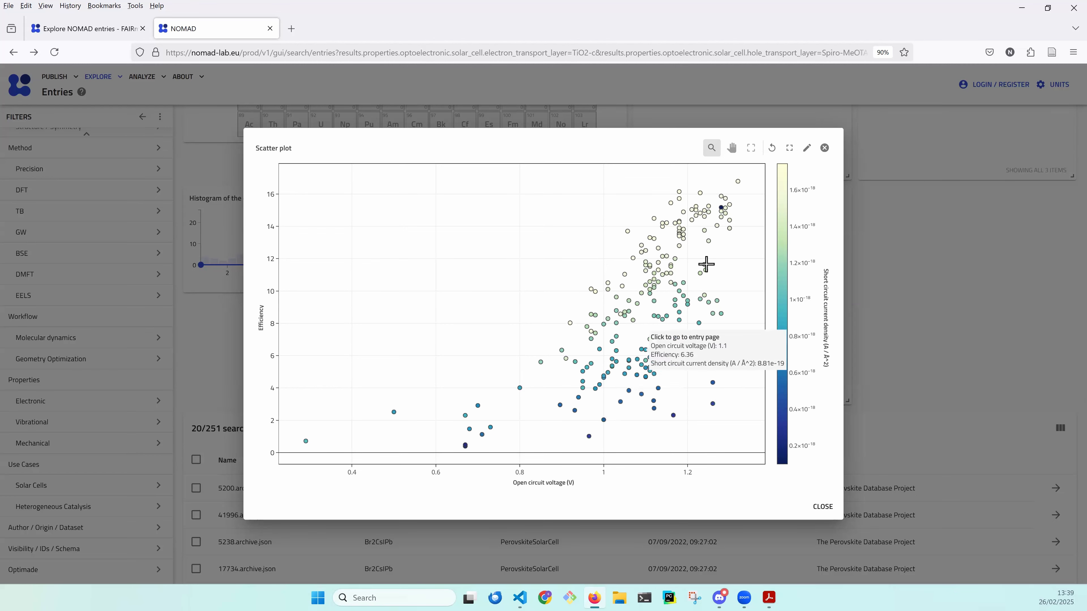
pyautogui.moveTo(688, 228)
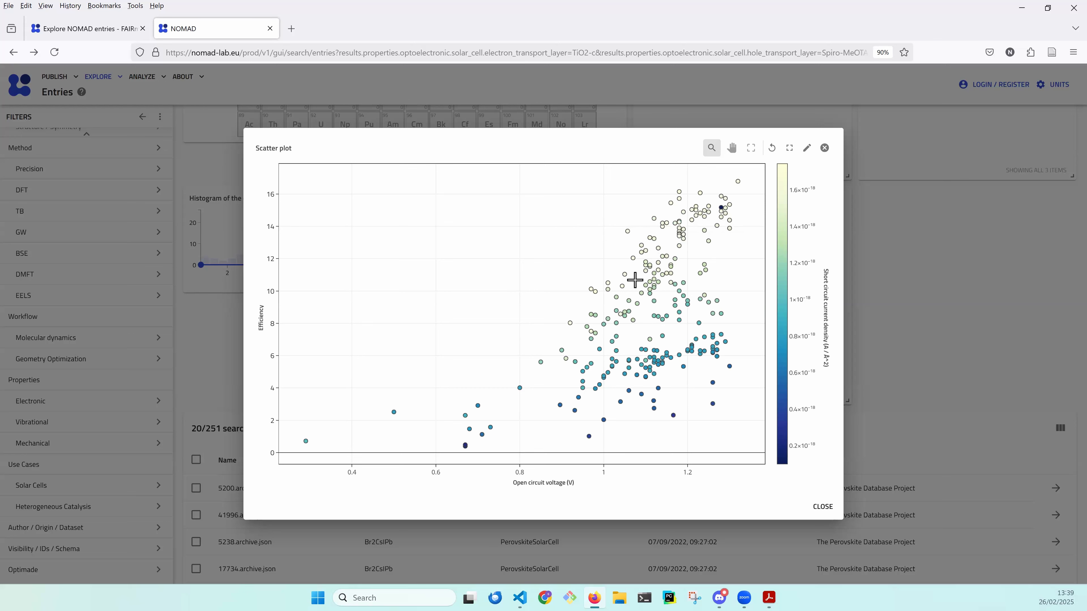
pyautogui.moveTo(737, 184)
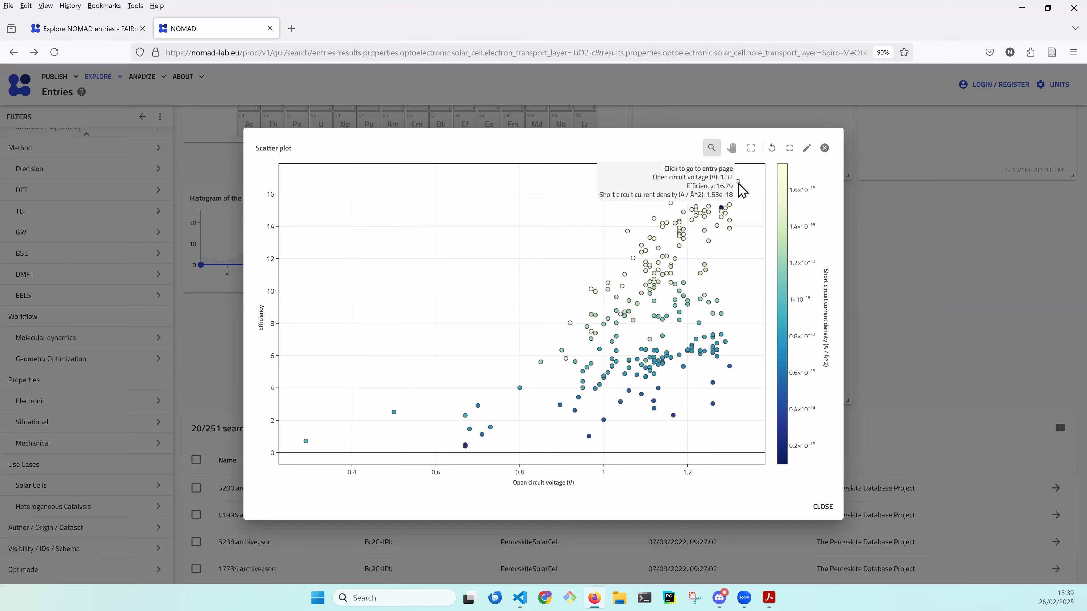
pyautogui.click(738, 184)
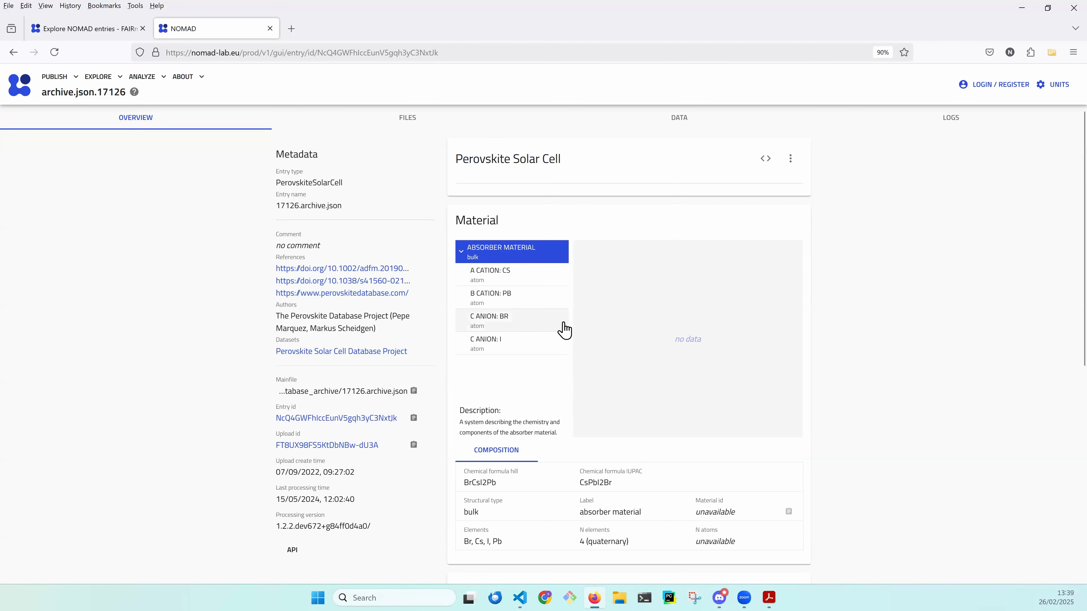
# - Look over the perovskite solar cell entry's overview and go to the general Solar Cells search page
pyautogui.scroll(-6, 824, 395)
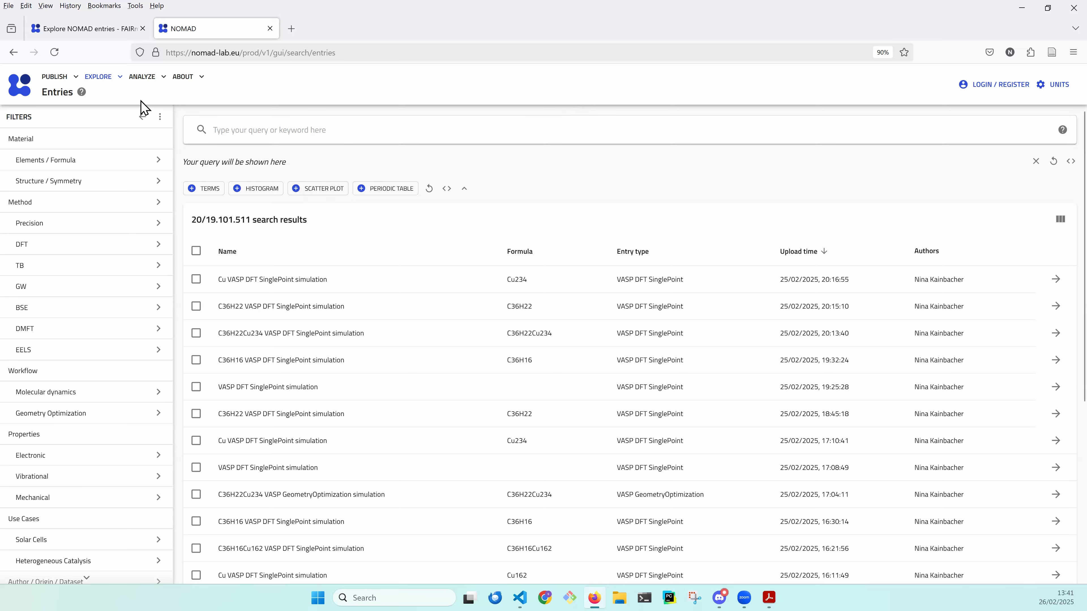
pyautogui.moveTo(108, 87)
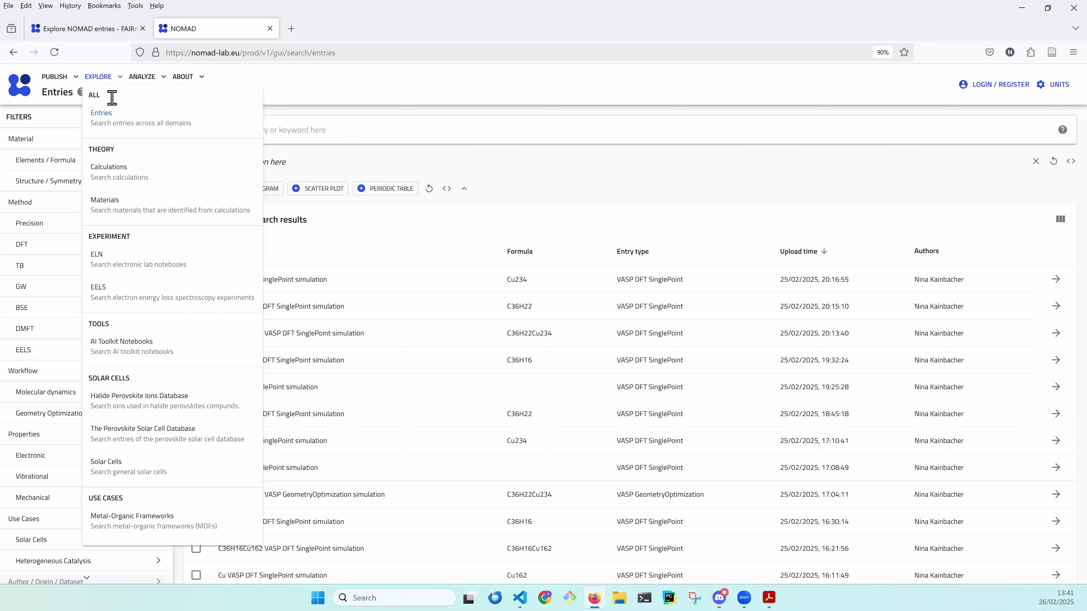
pyautogui.click(112, 103)
pyautogui.moveTo(100, 79)
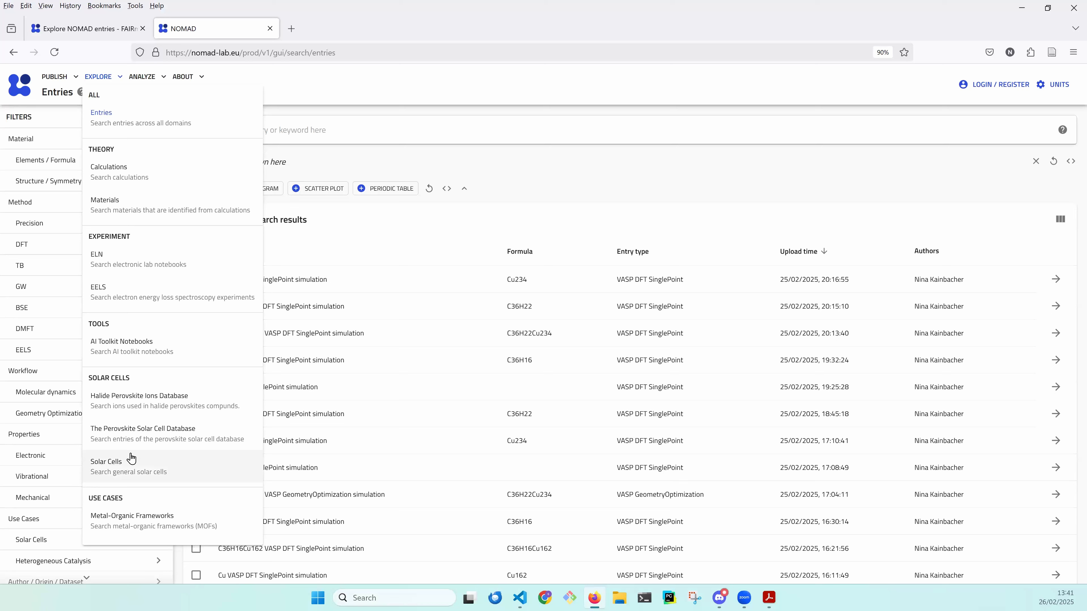
pyautogui.click(90, 80)
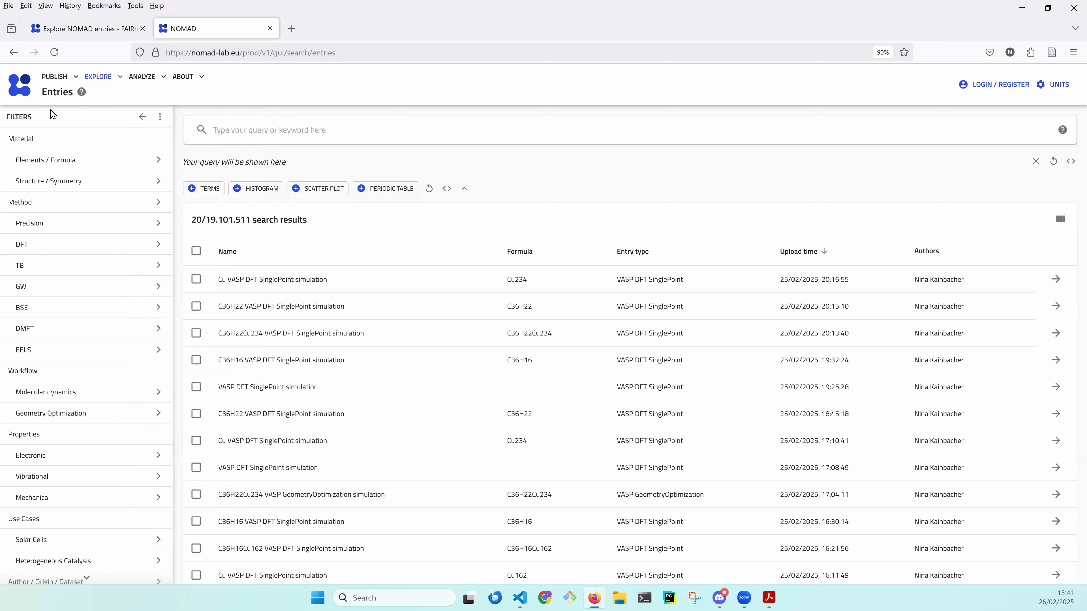
pyautogui.moveTo(92, 76)
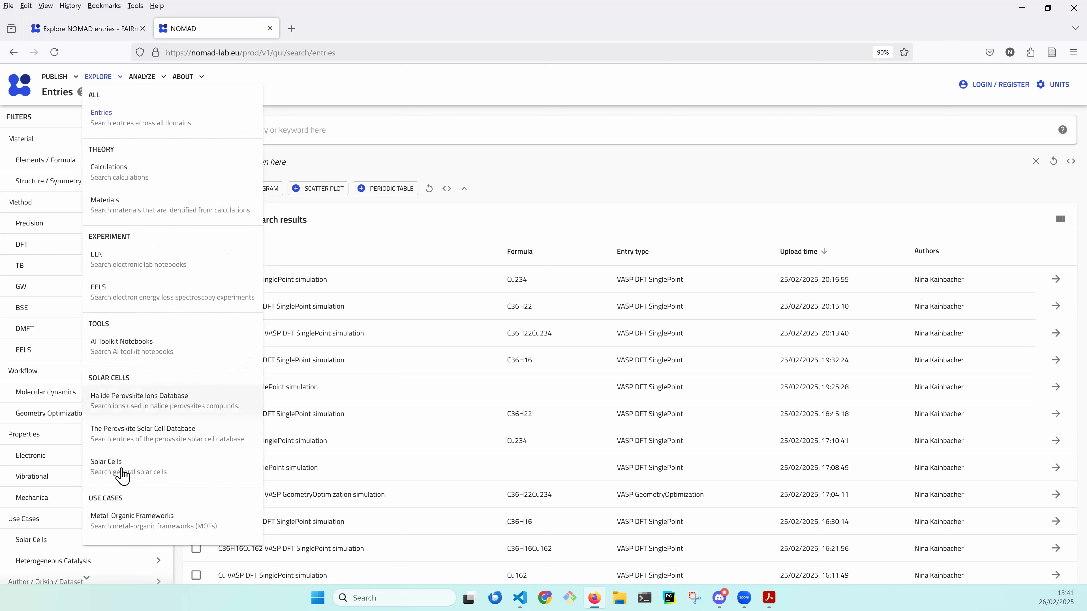
pyautogui.click(103, 475)
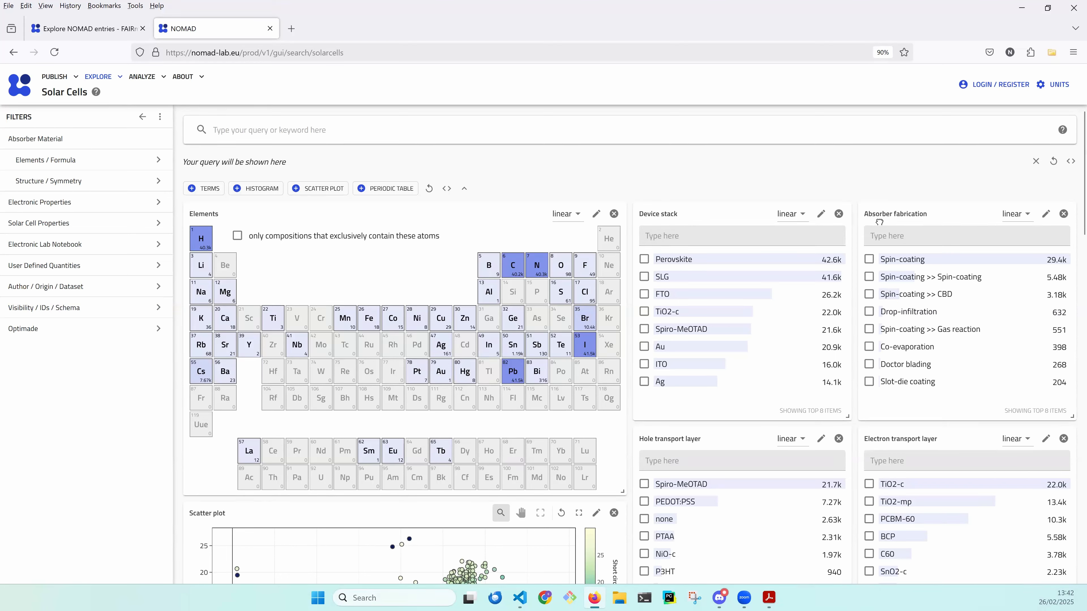
# - Examine the Solar Cells dashboard widgets, hiding and restoring the nip series in the device architecture scatter plot
pyautogui.scroll(-4, 650, 303)
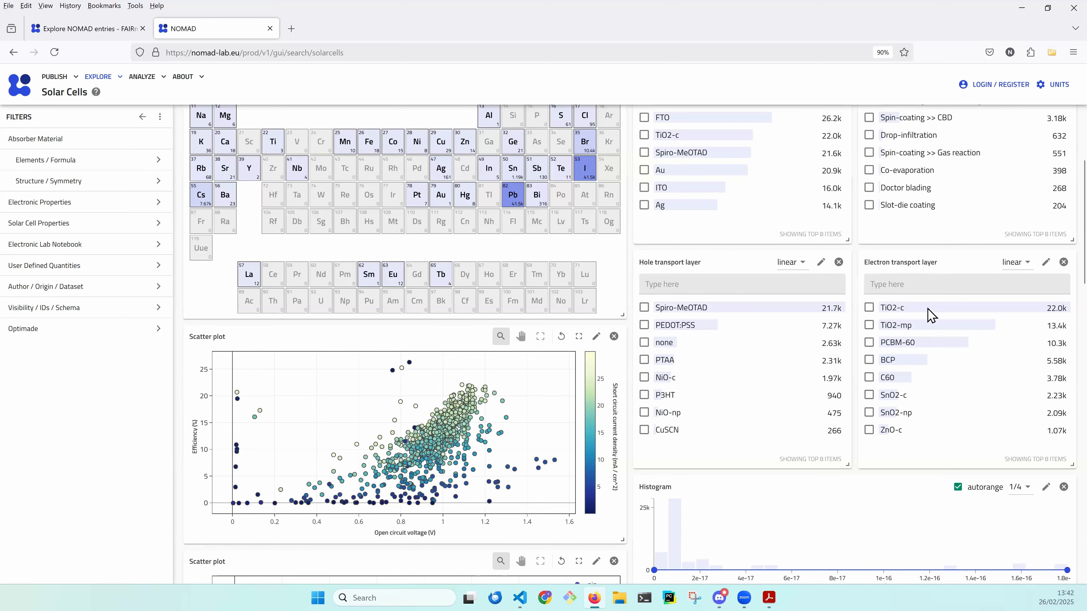
pyautogui.scroll(-1, 436, 313)
pyautogui.scroll(-4, 308, 274)
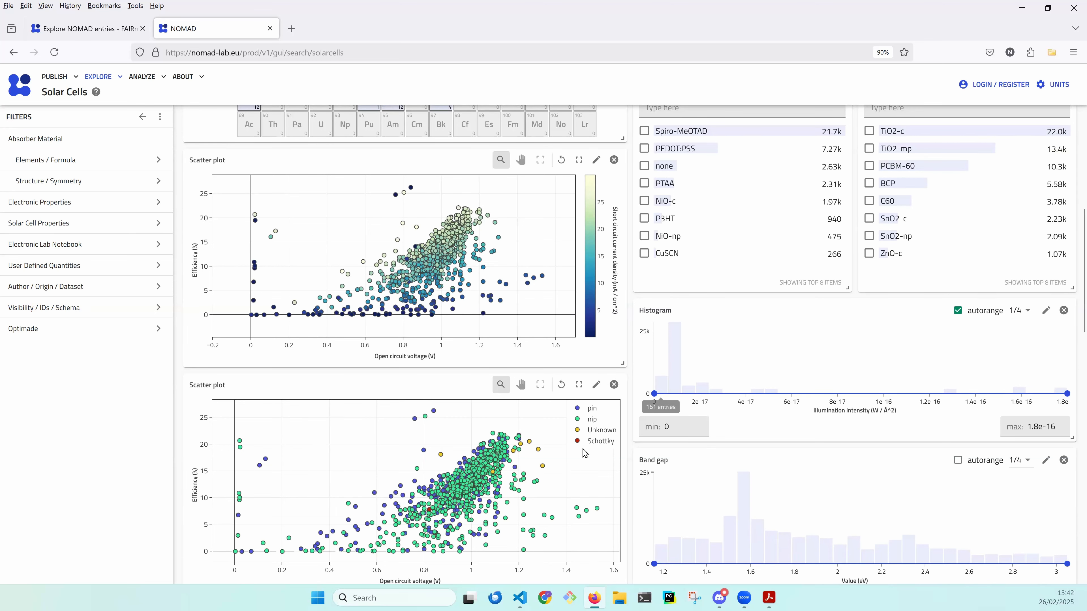
pyautogui.scroll(-2, 584, 453)
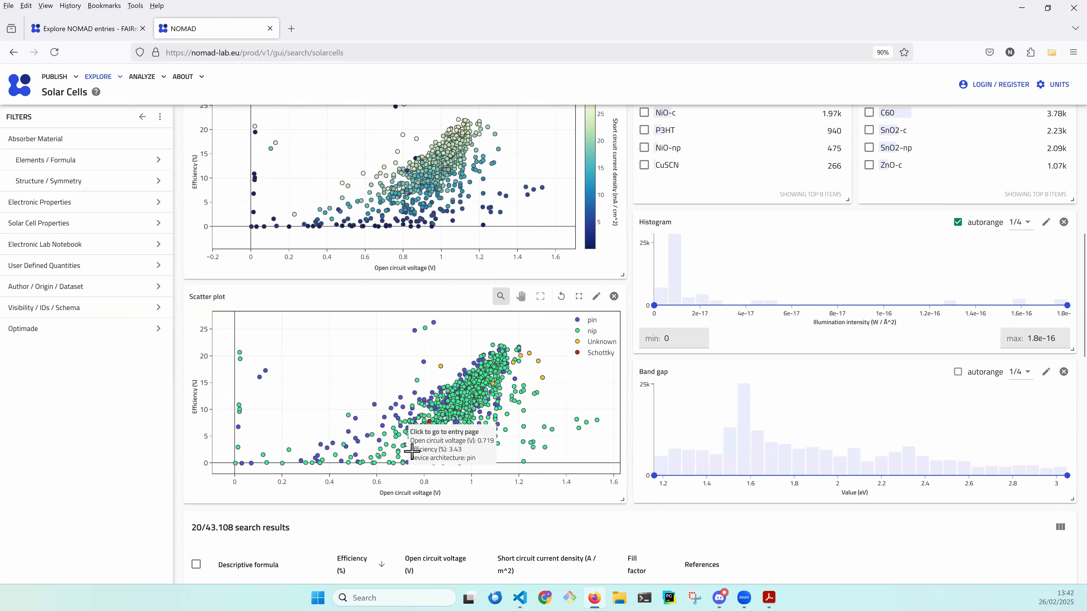
pyautogui.click(580, 336)
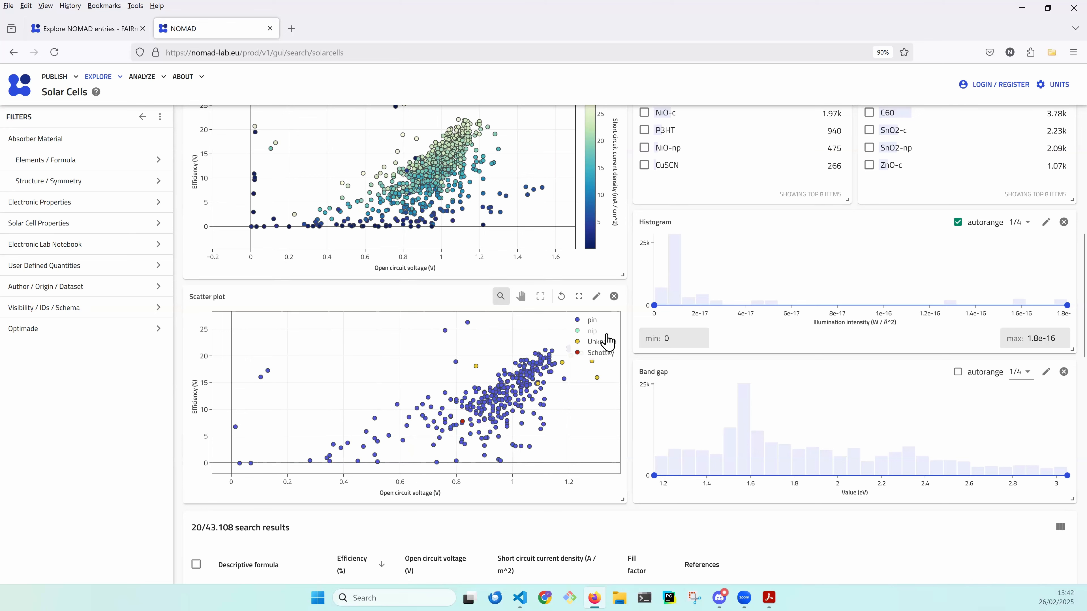
pyautogui.click(580, 336)
pyautogui.click(579, 344)
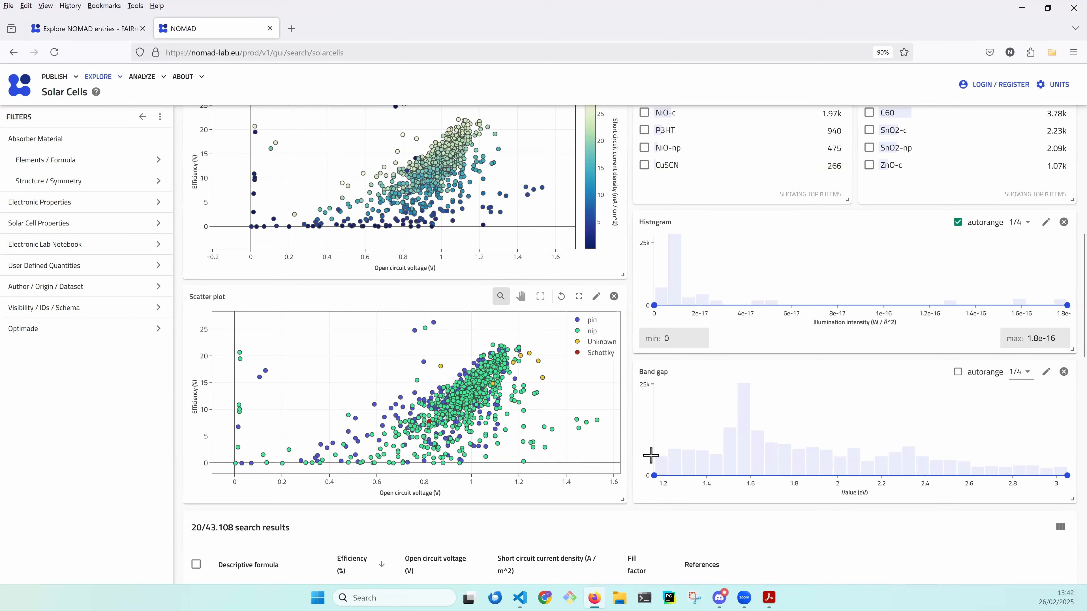
# - Filter the solar cell entries to absorbers containing the elements Cs, Pb, Br and I
pyautogui.scroll(2, 733, 284)
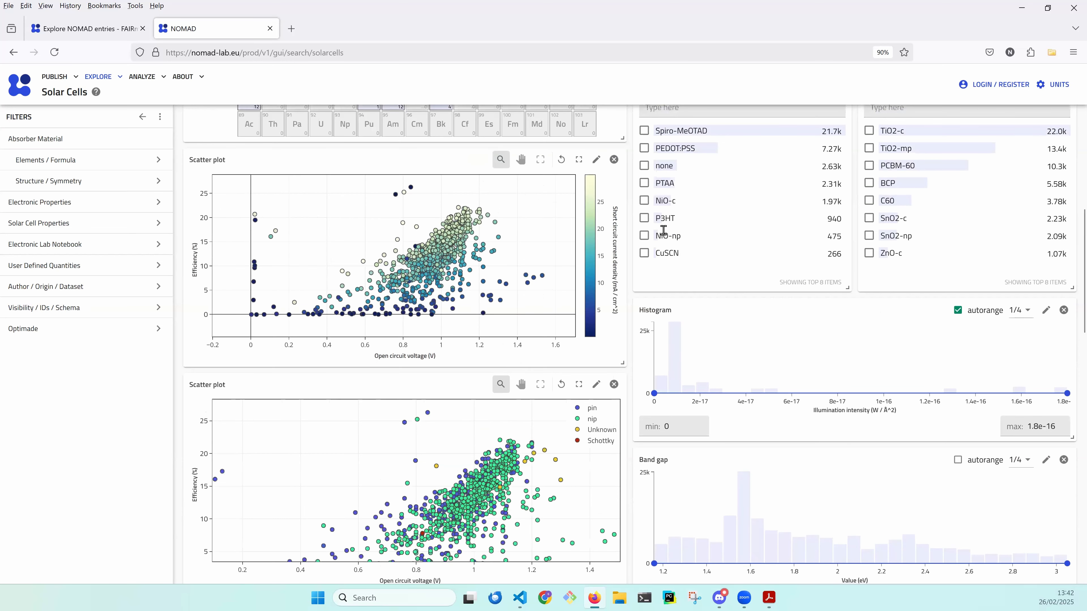
pyautogui.scroll(8, 469, 318)
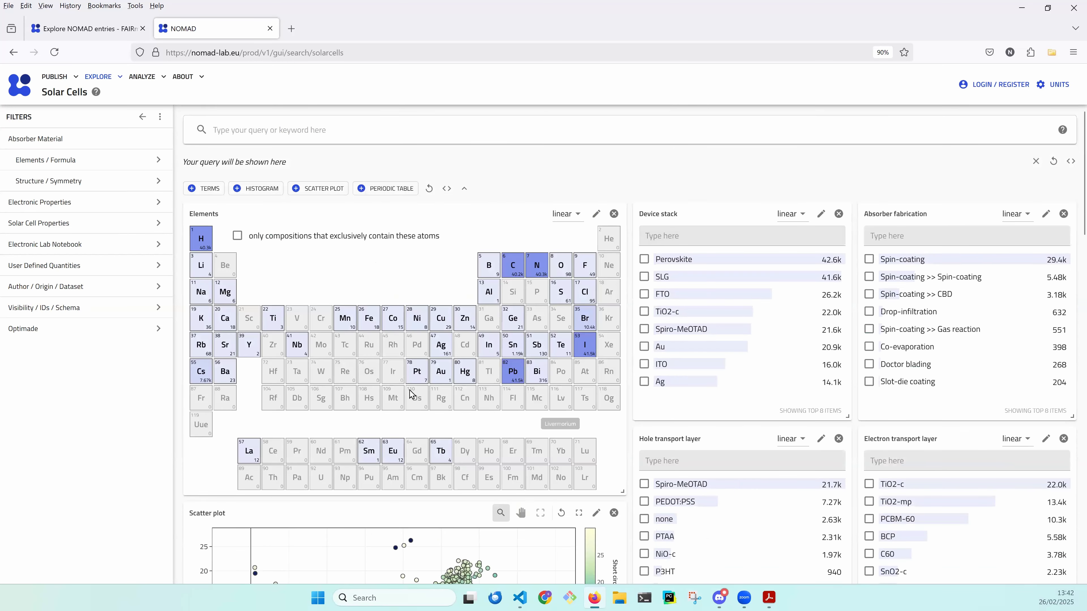
pyautogui.click(201, 373)
pyautogui.click(510, 376)
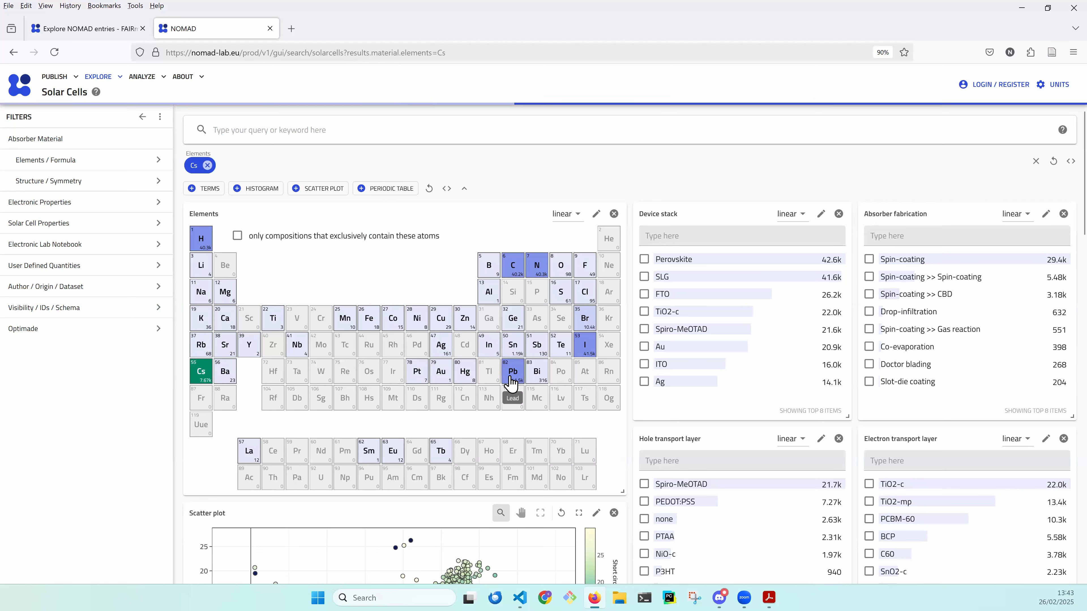
pyautogui.click(586, 325)
pyautogui.click(587, 354)
# - Restrict the band gap histogram's range to about 1.68 to 1.79 eV
pyautogui.scroll(-3, 819, 445)
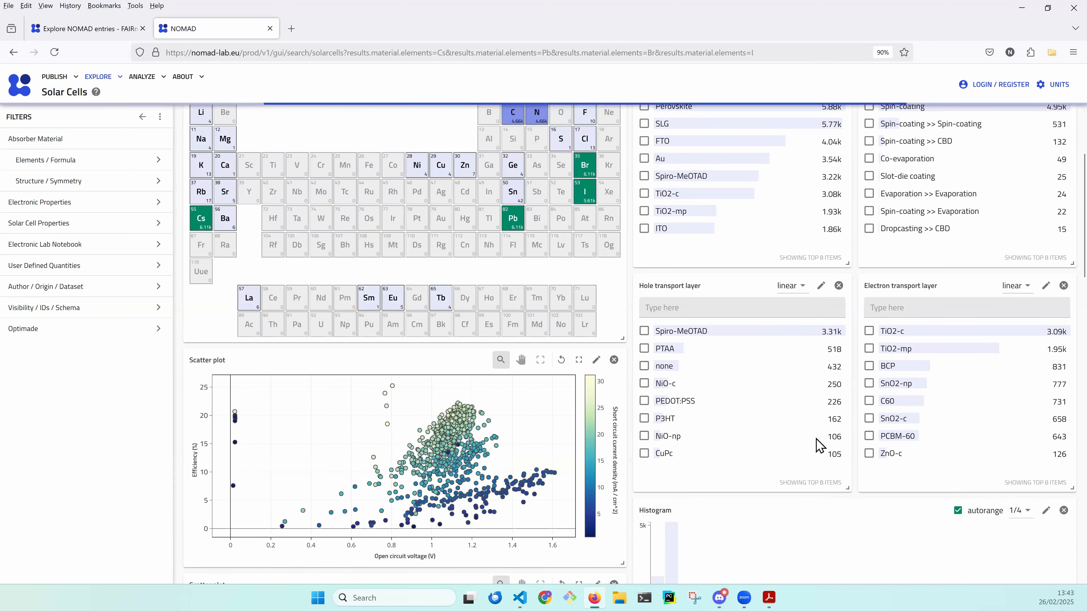
pyautogui.scroll(-5, 819, 445)
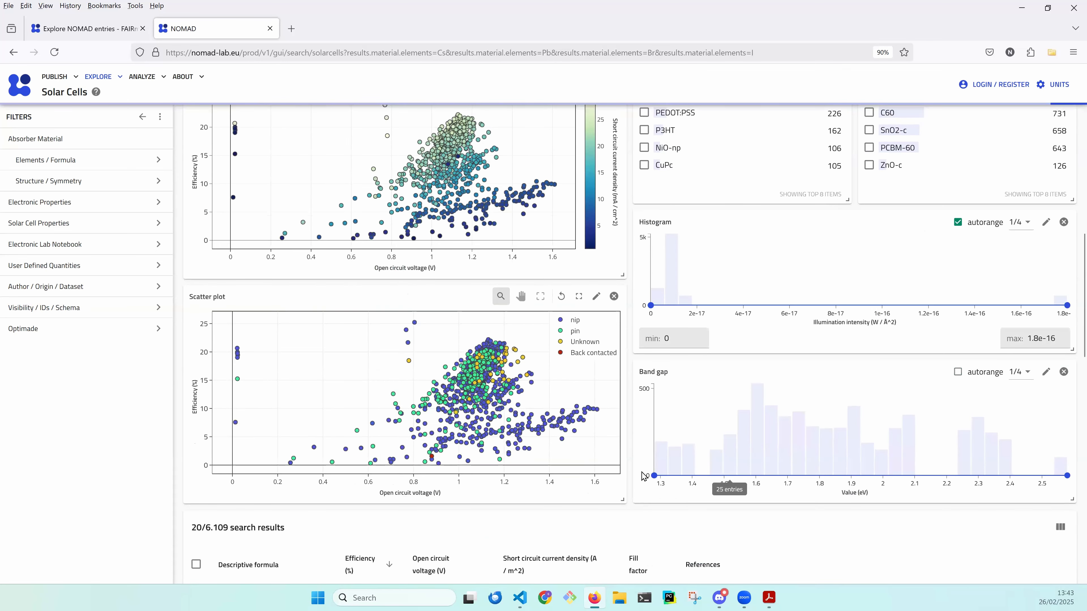
pyautogui.moveTo(655, 477); pyautogui.dragTo(808, 483)
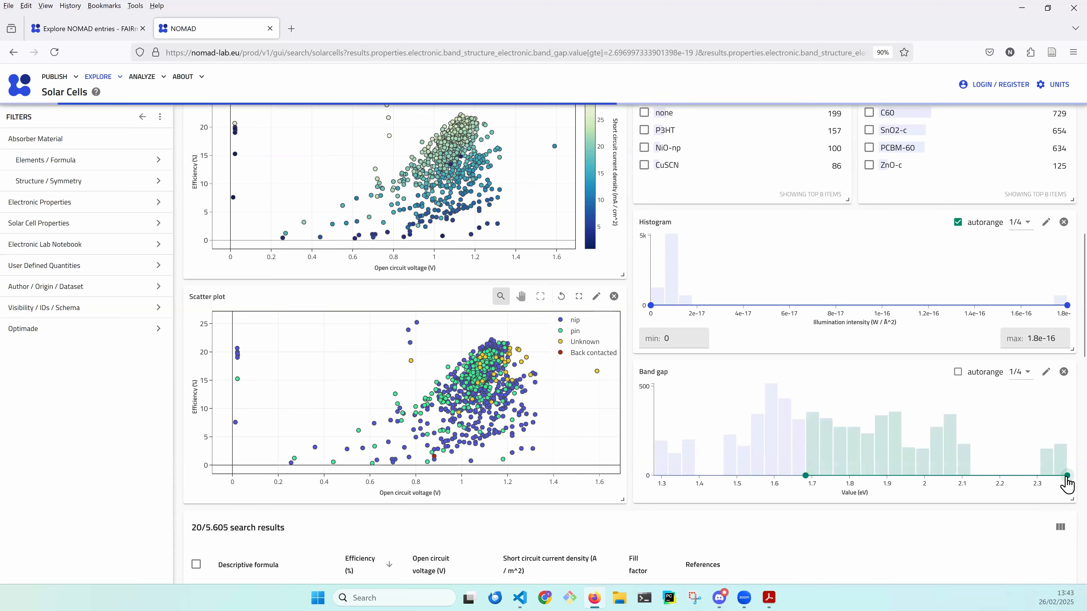
pyautogui.moveTo(1064, 477); pyautogui.dragTo(852, 482)
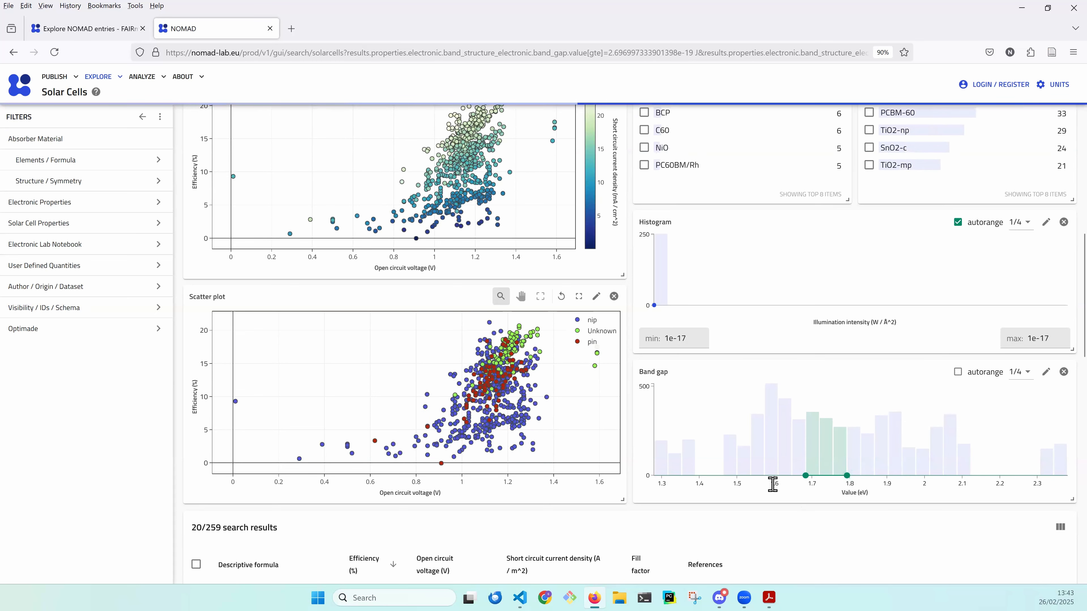
# - Add the Authors column to the search results table below the dashboard
pyautogui.scroll(-2, 813, 429)
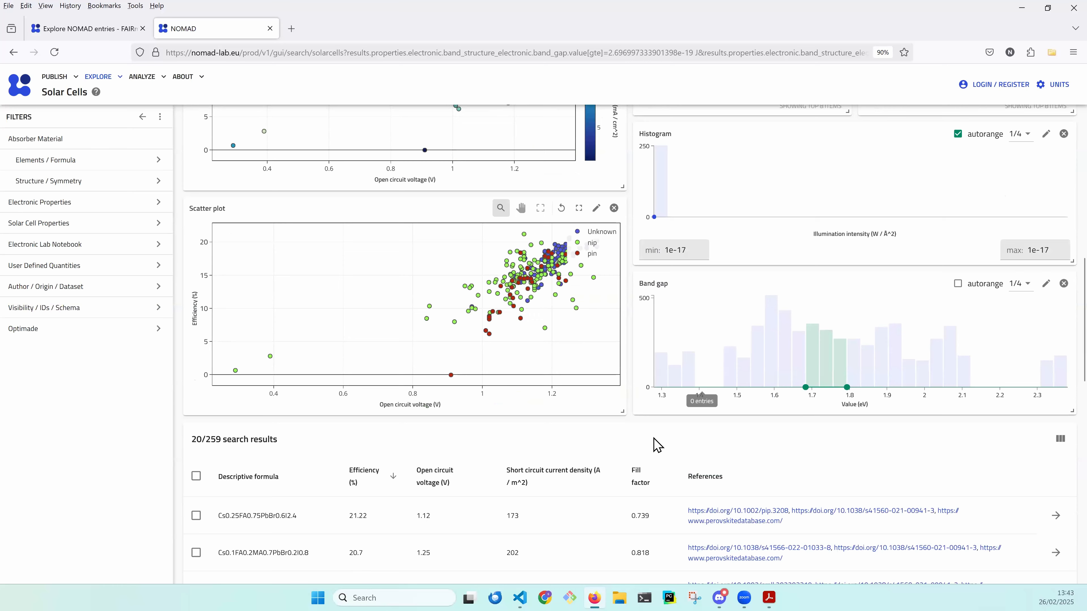
pyautogui.scroll(-1, 616, 475)
pyautogui.scroll(-3, 485, 505)
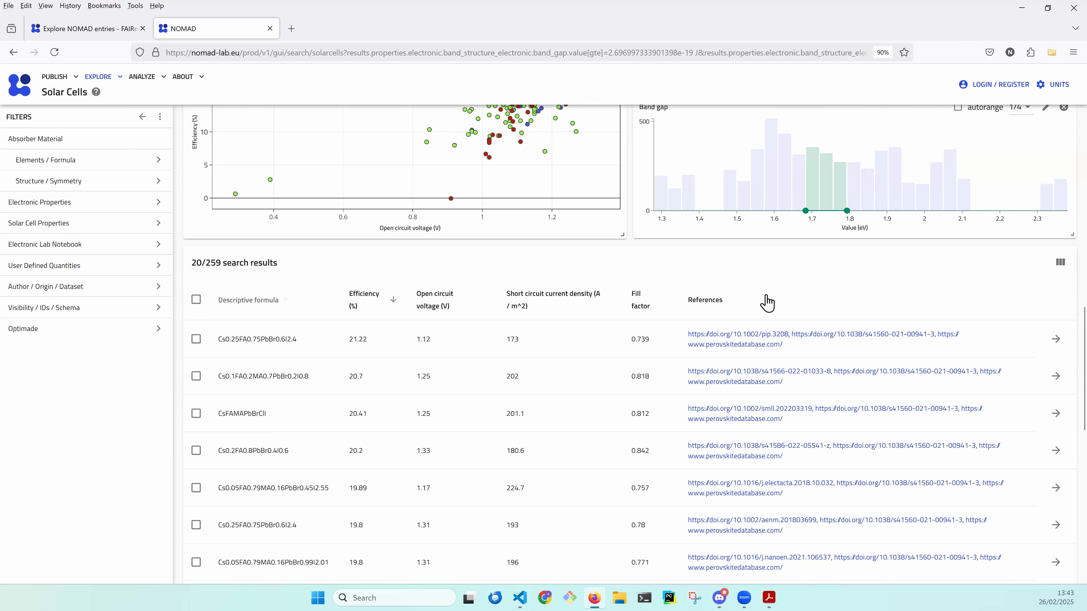
pyautogui.click(1059, 263)
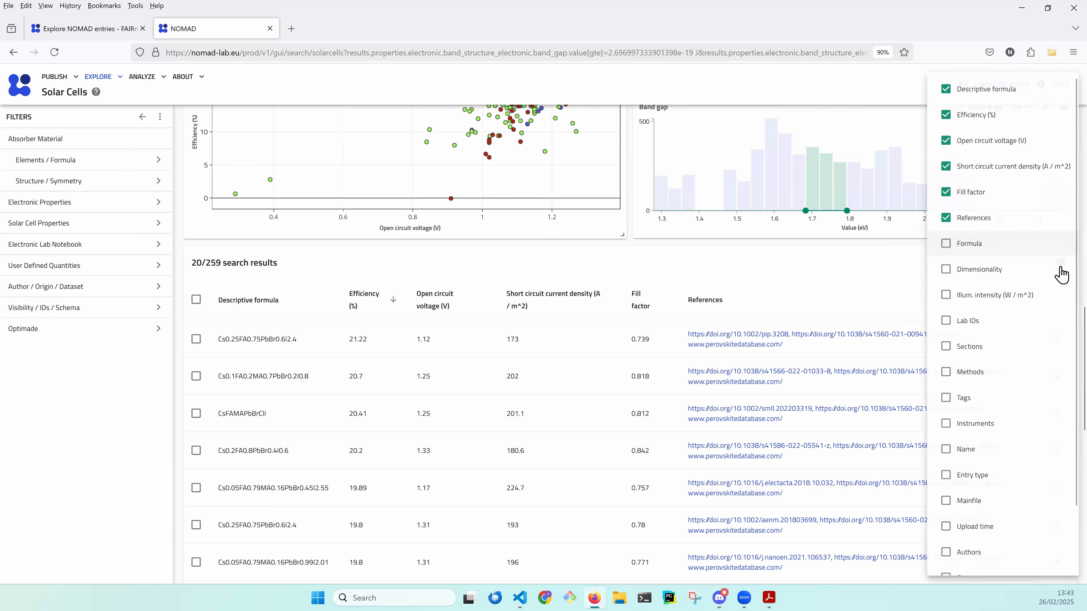
pyautogui.click(1071, 267)
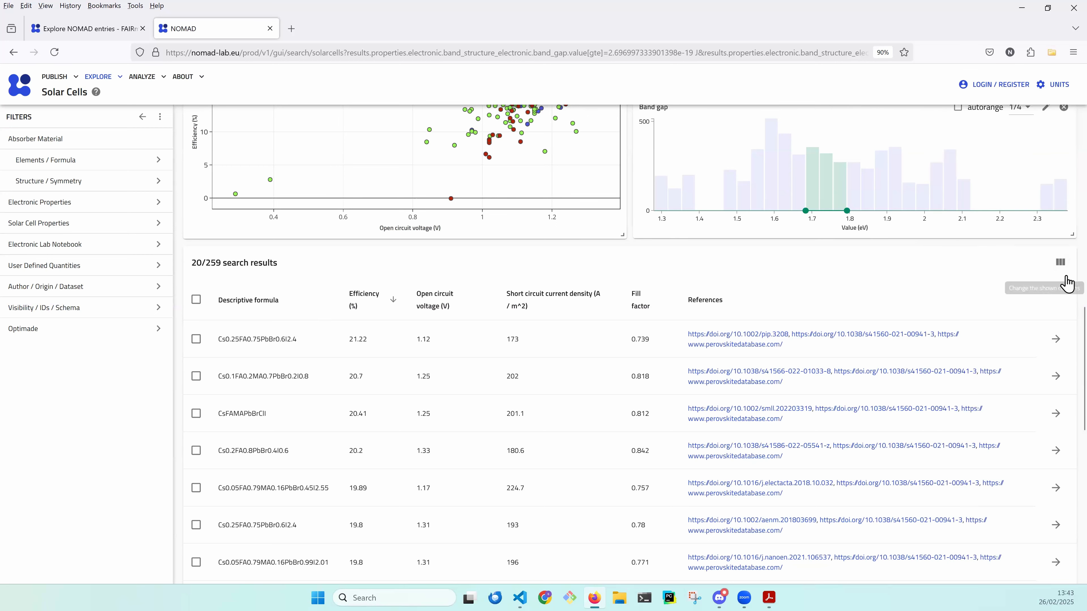
pyautogui.click(1054, 269)
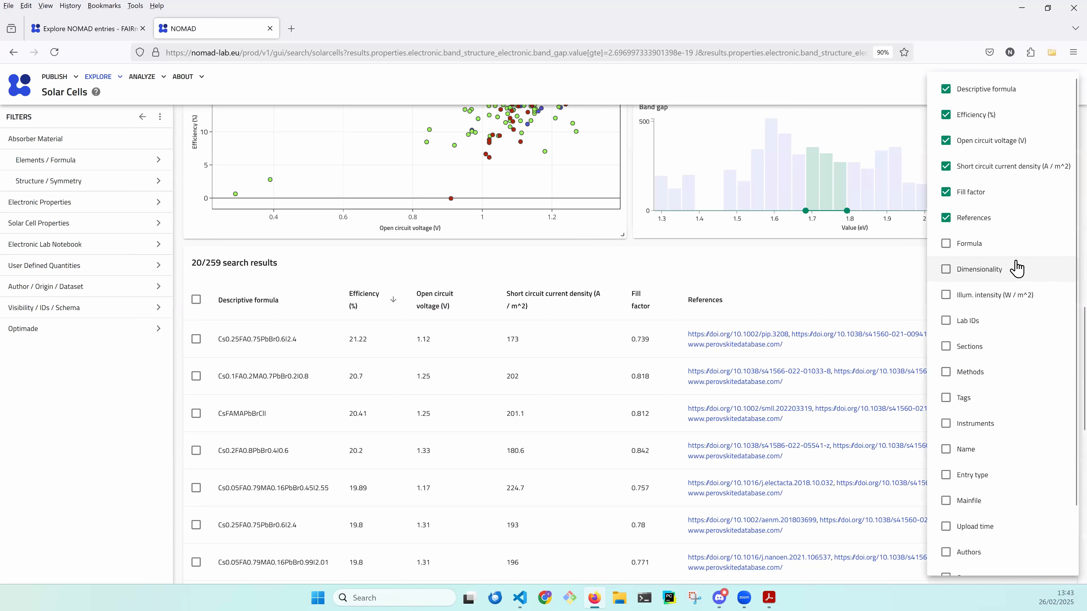
pyautogui.scroll(-3, 1005, 295)
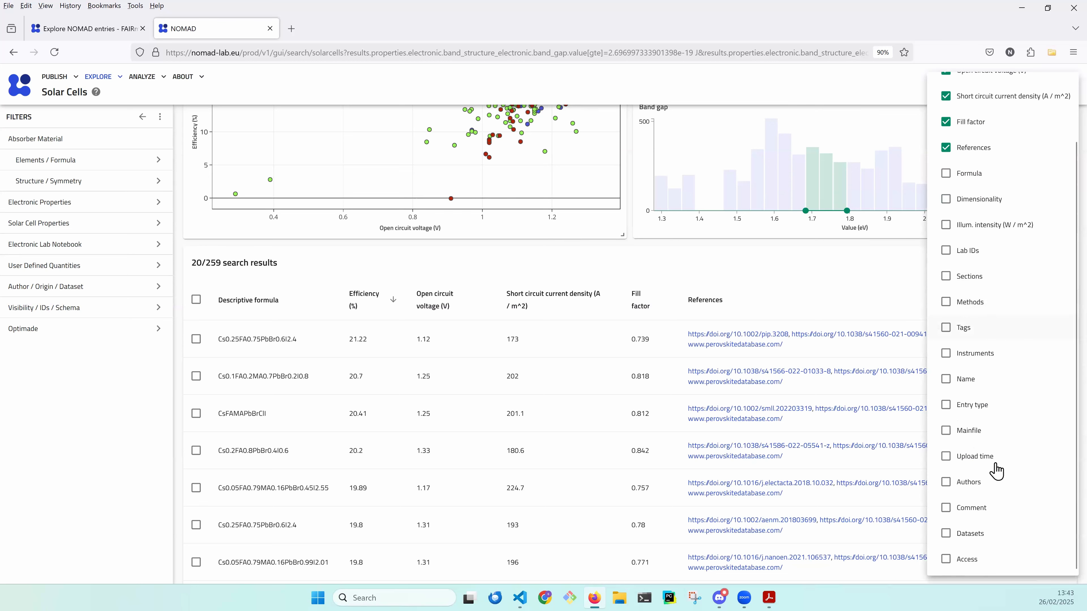
pyautogui.click(968, 488)
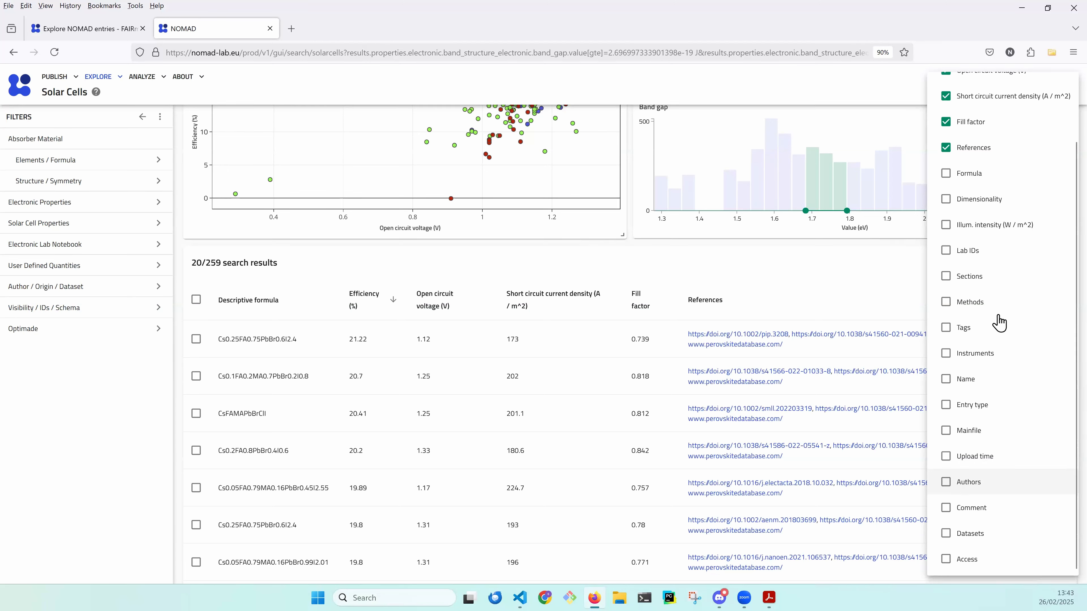
pyautogui.scroll(3, 1013, 308)
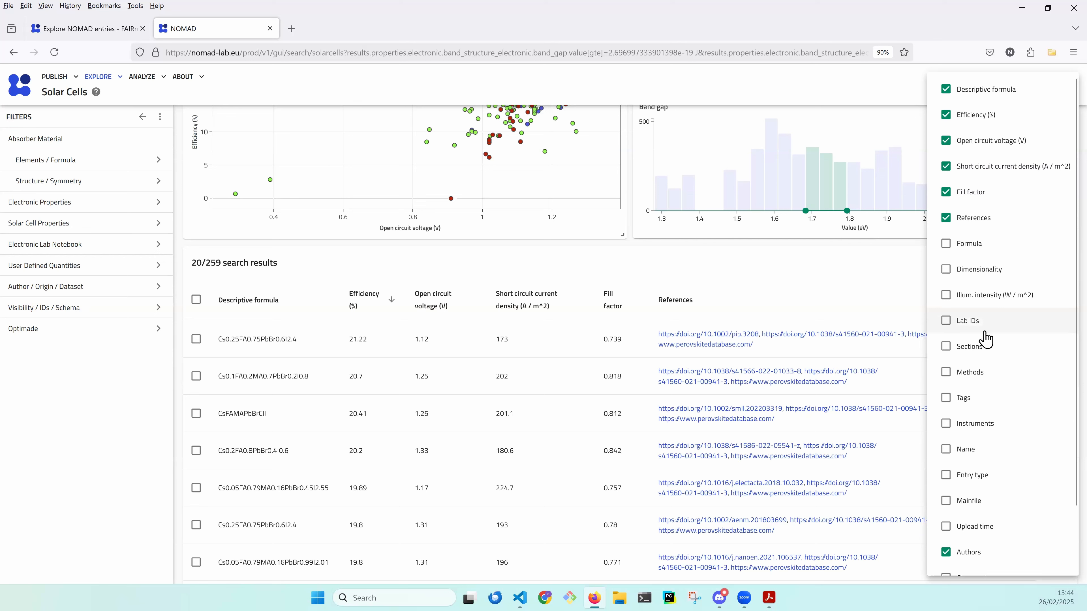
pyautogui.click(754, 297)
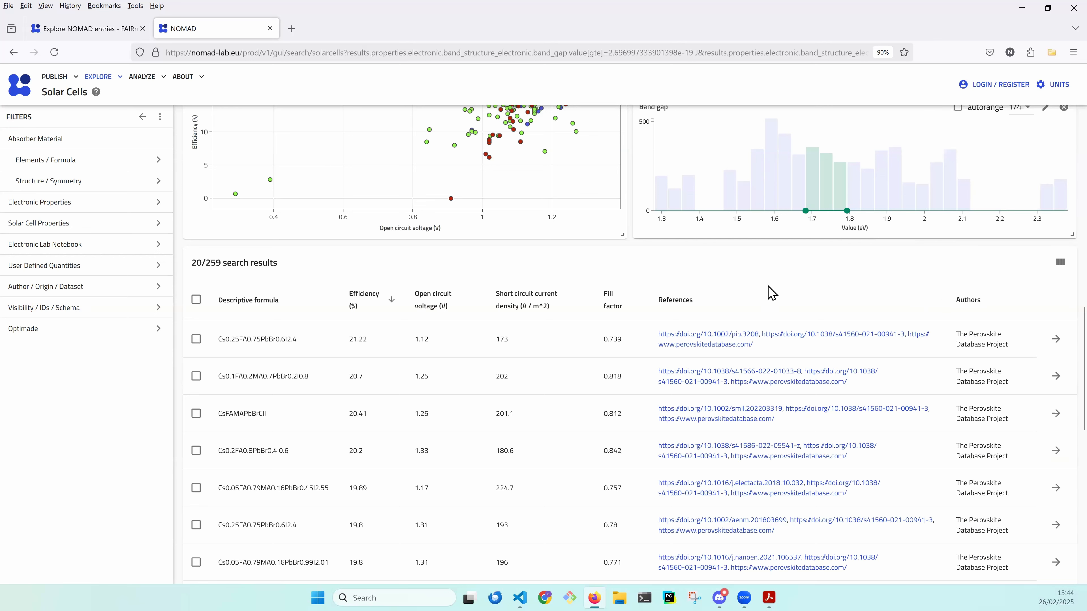